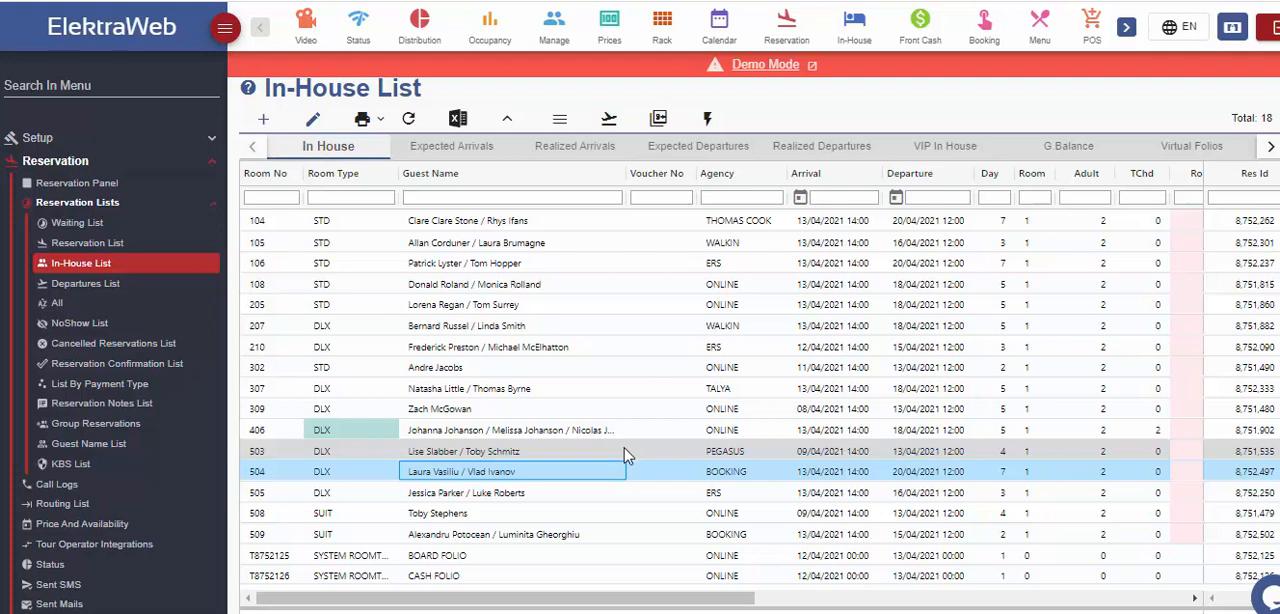
Transfer room 302's folio to the room 309 reservation, assigning it to Guest 1 and adding a transfer note.
click(505, 370)
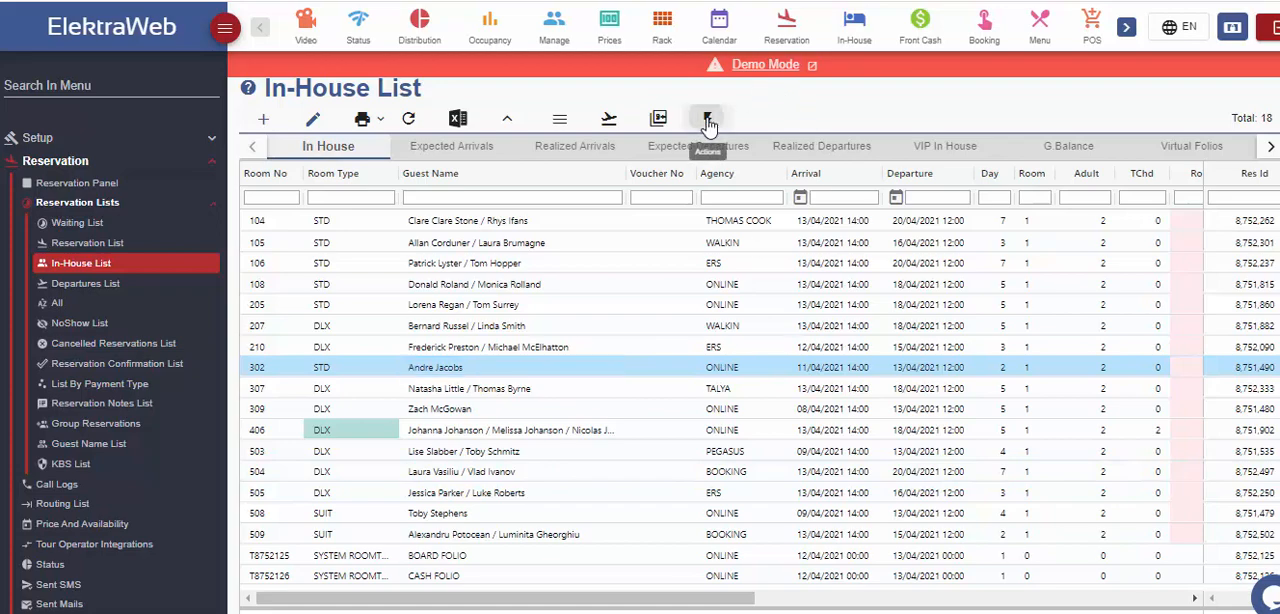
click(707, 119)
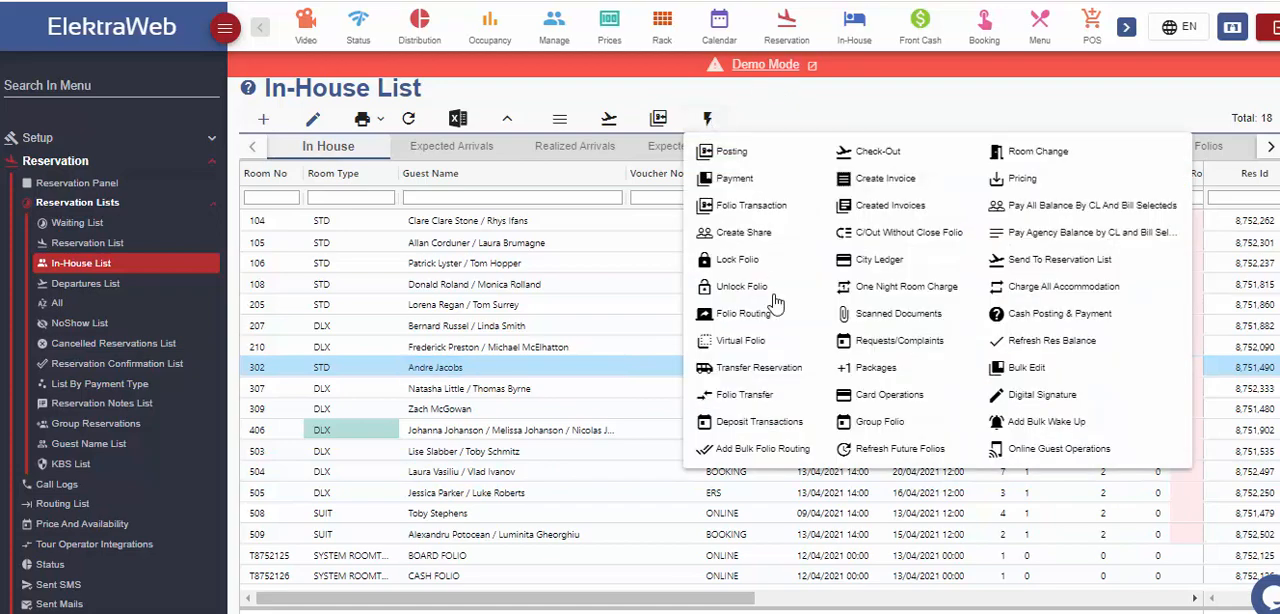
click(742, 394)
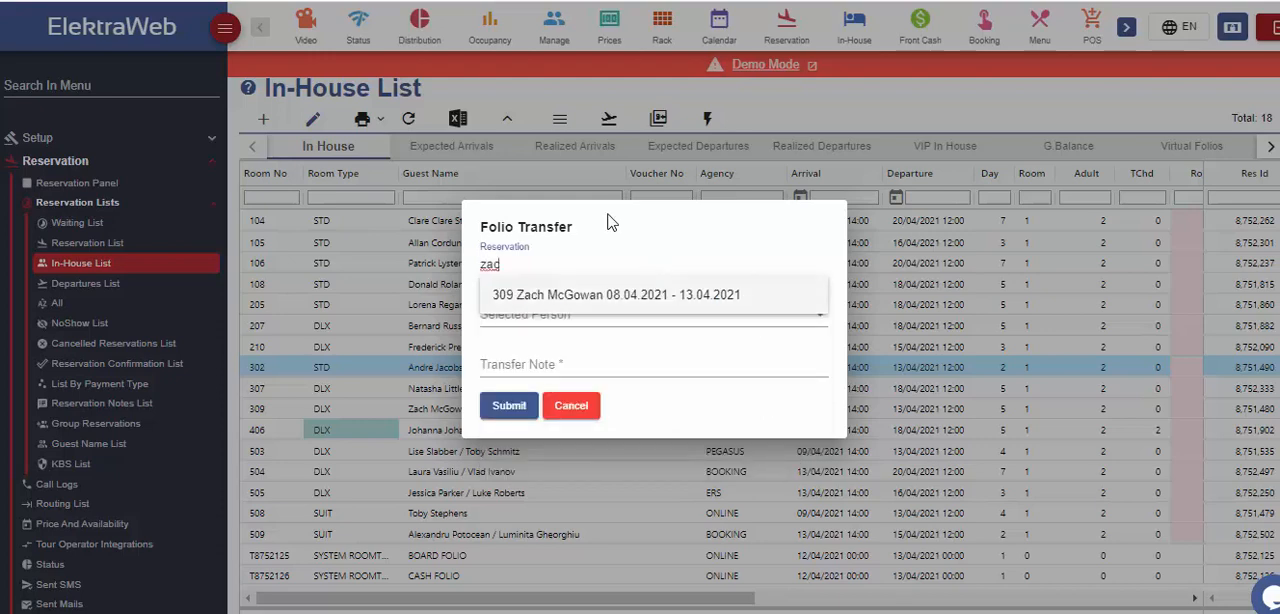
click(612, 293)
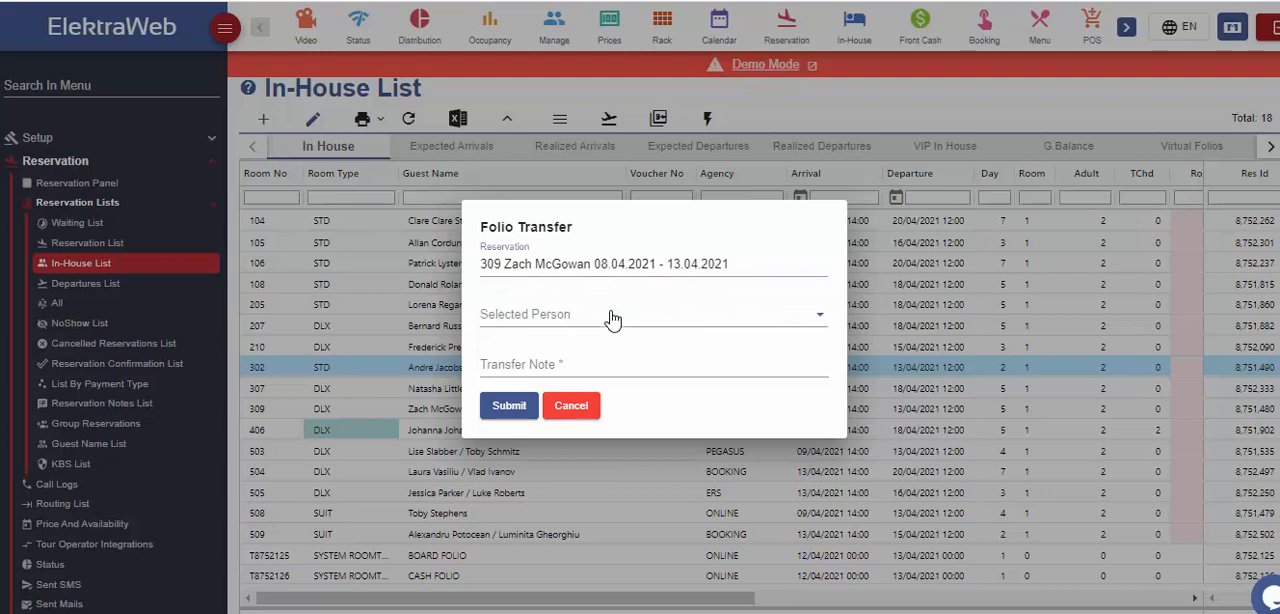
click(613, 316)
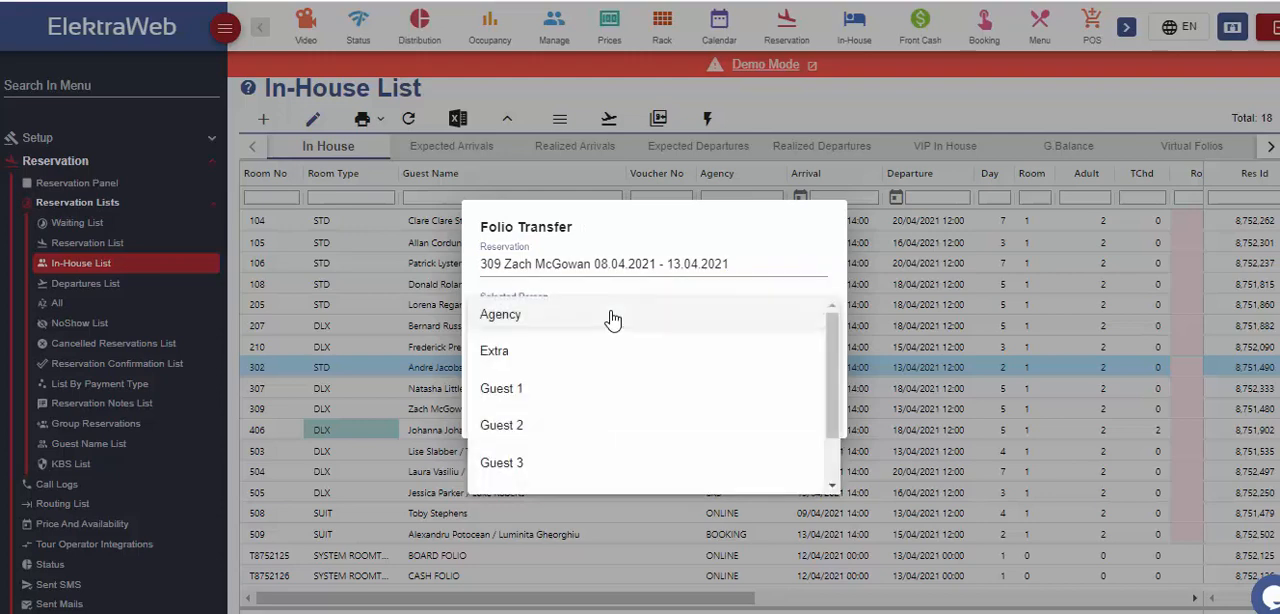
click(537, 390)
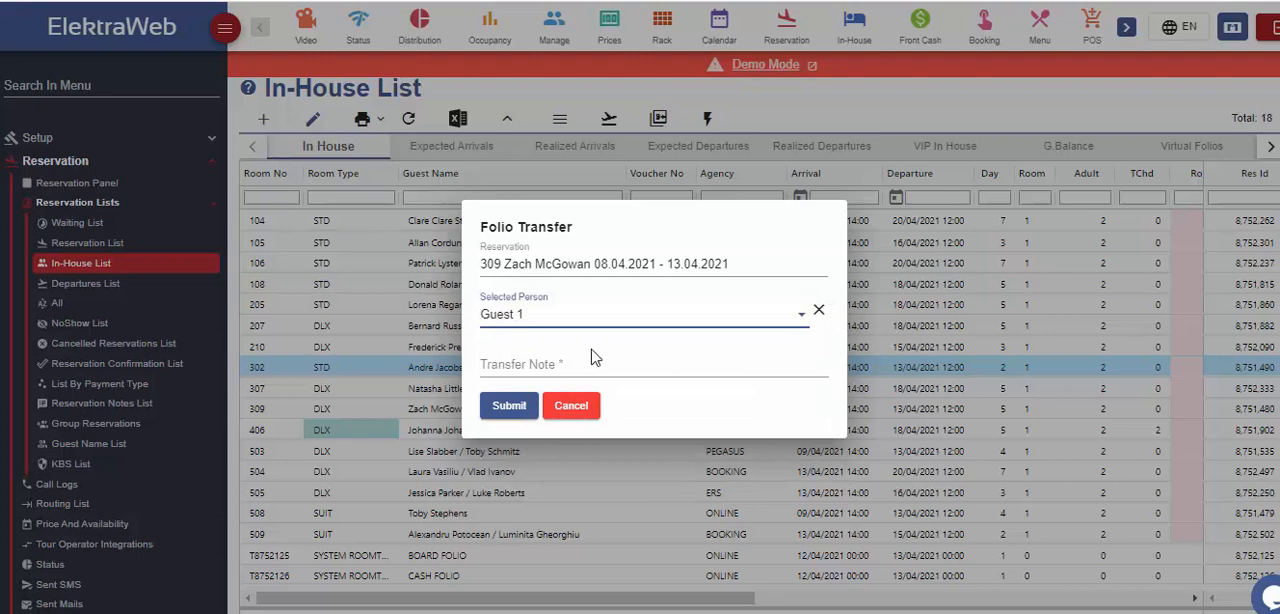
click(591, 355)
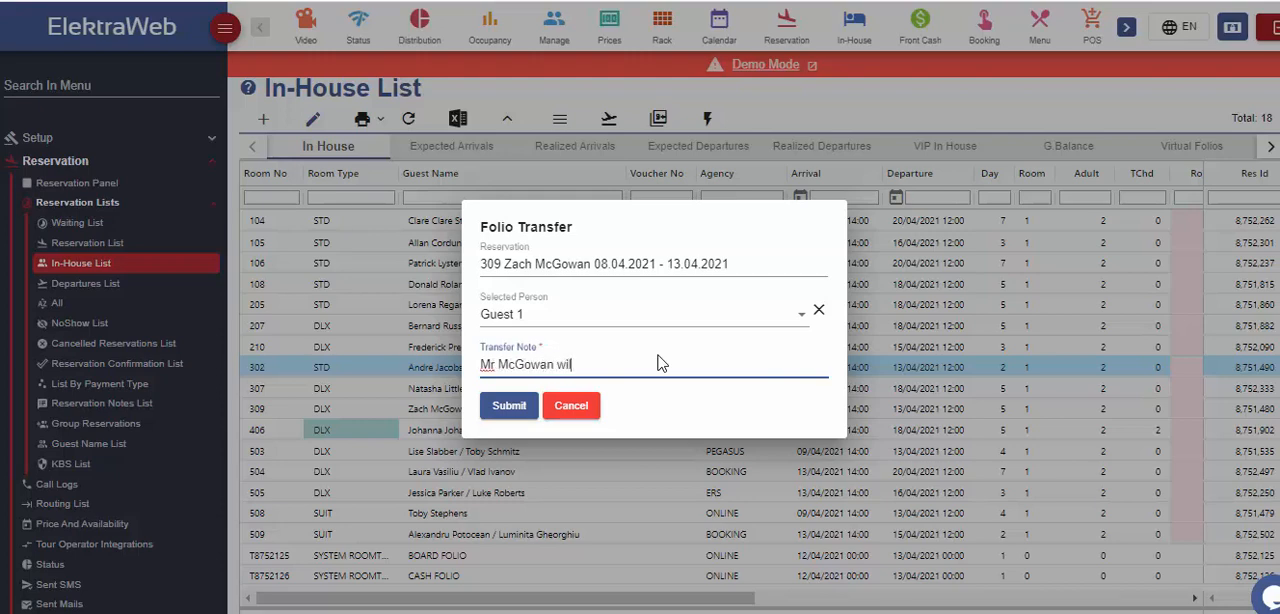
click(492, 410)
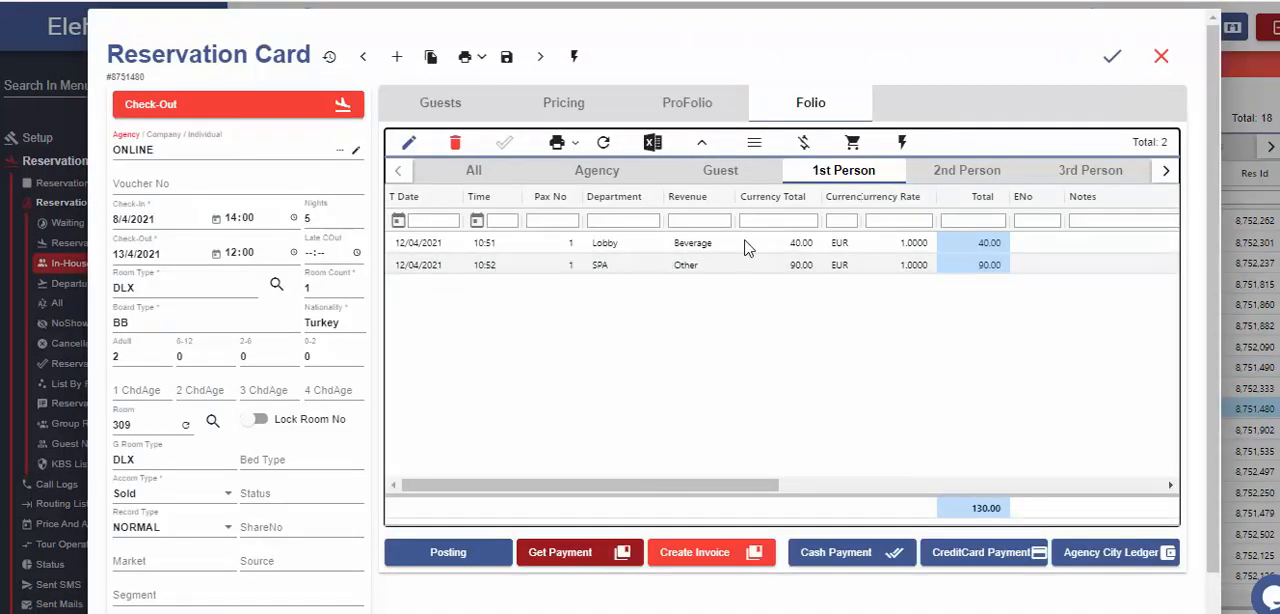
Check the initial reservation of room 309's transferred charges and open the SPA charge's first reservation record.
drag(615, 485, 1062, 537)
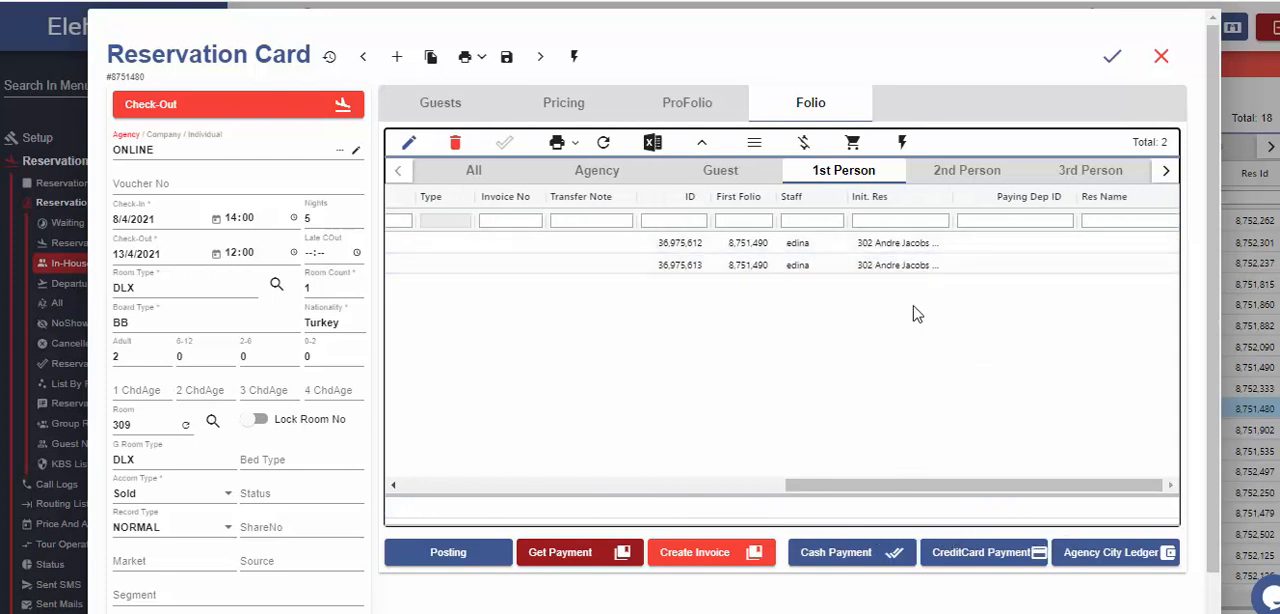
click(869, 266)
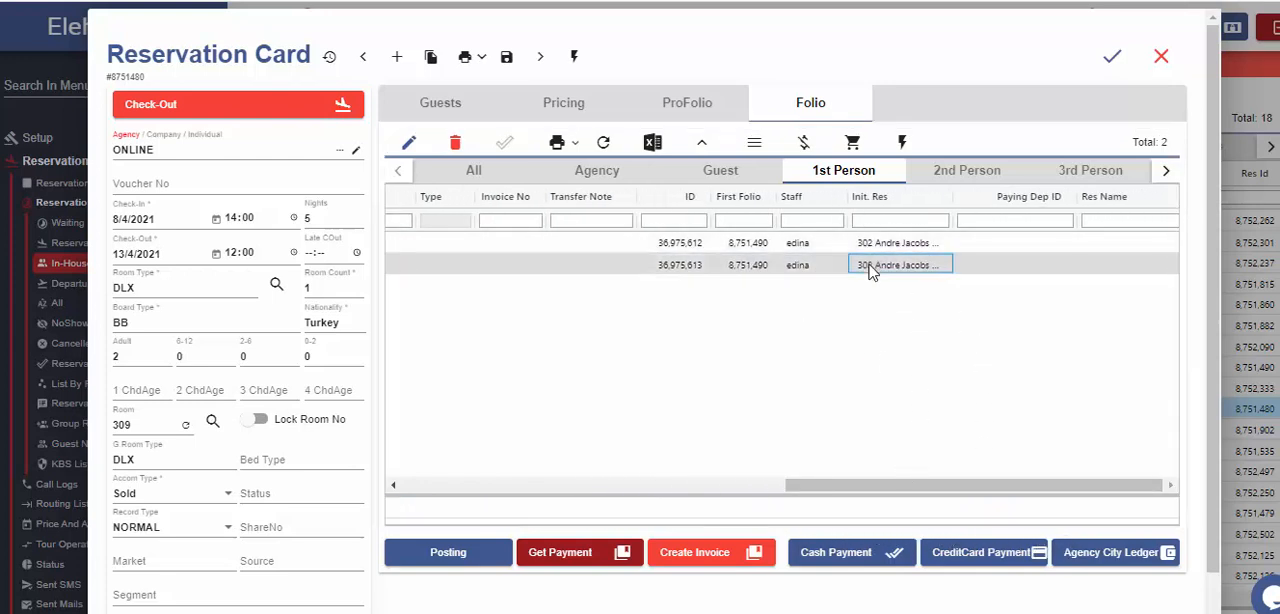
click(902, 142)
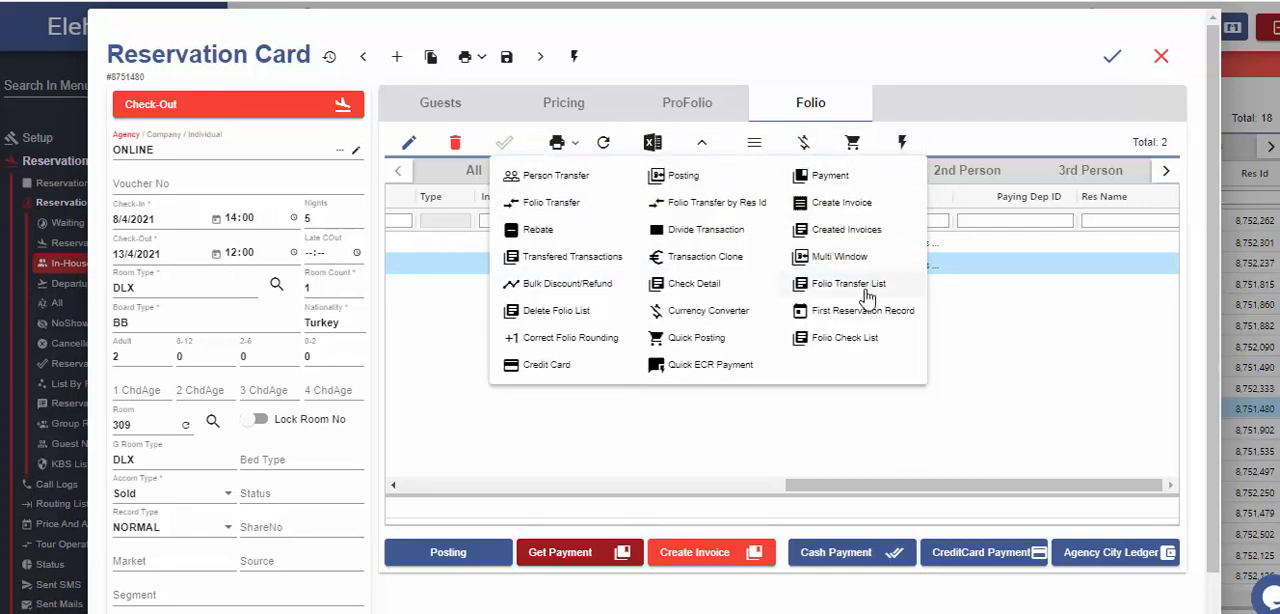
click(851, 314)
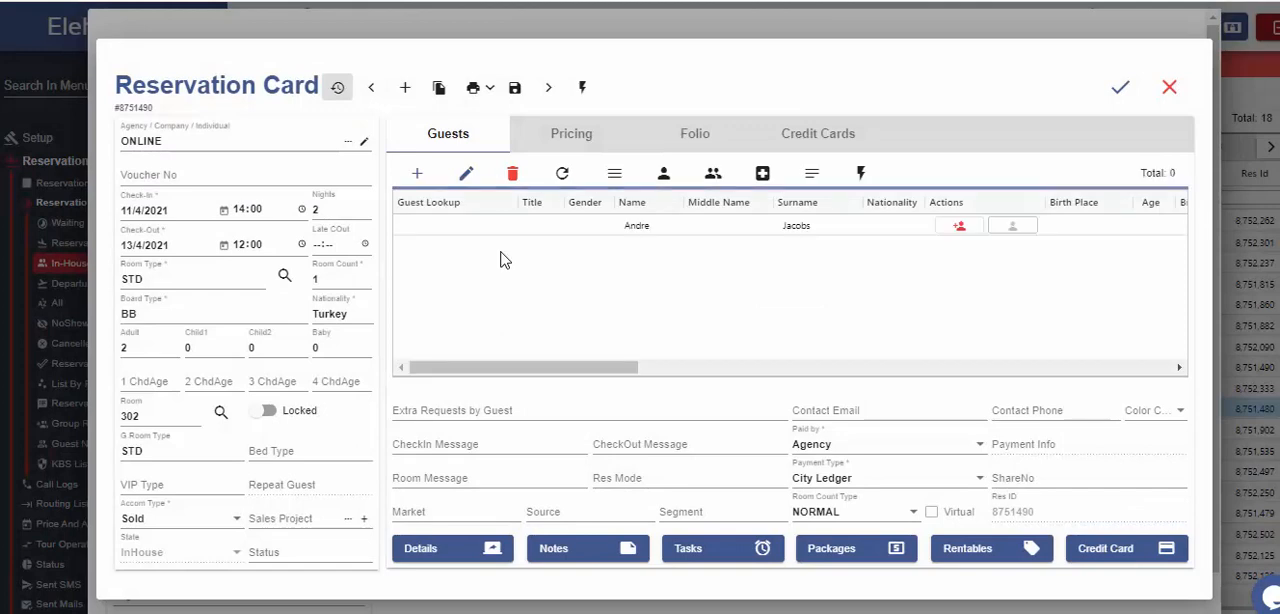
View the folio transfer list of room 302's reservation, including its remaining columns.
click(689, 130)
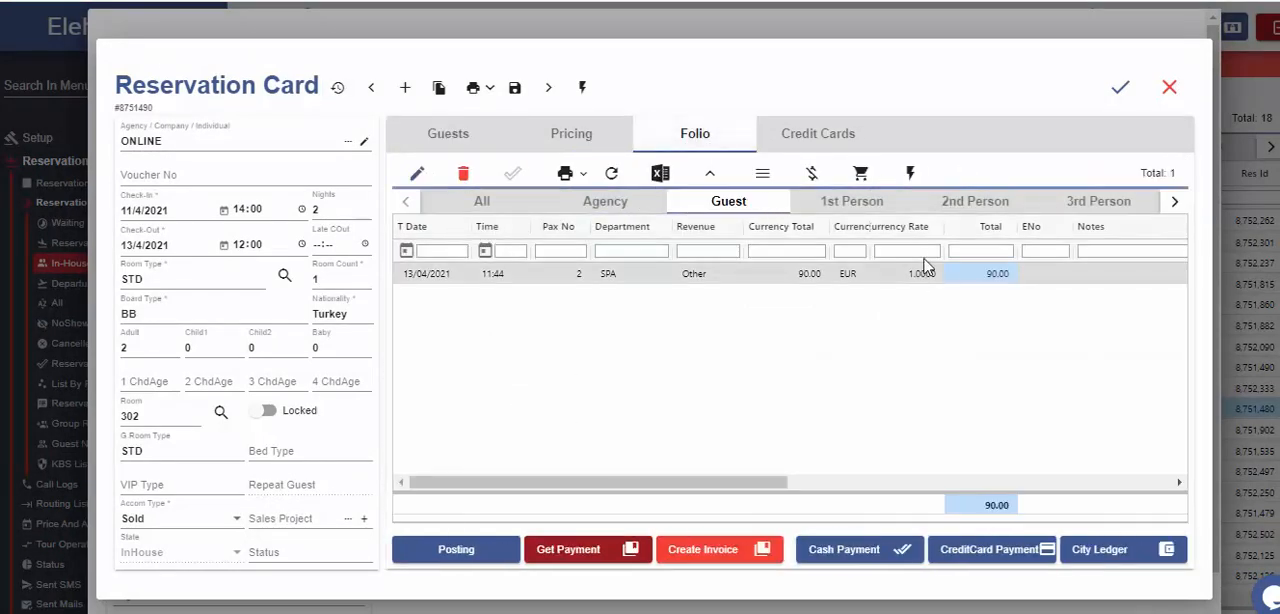
click(912, 177)
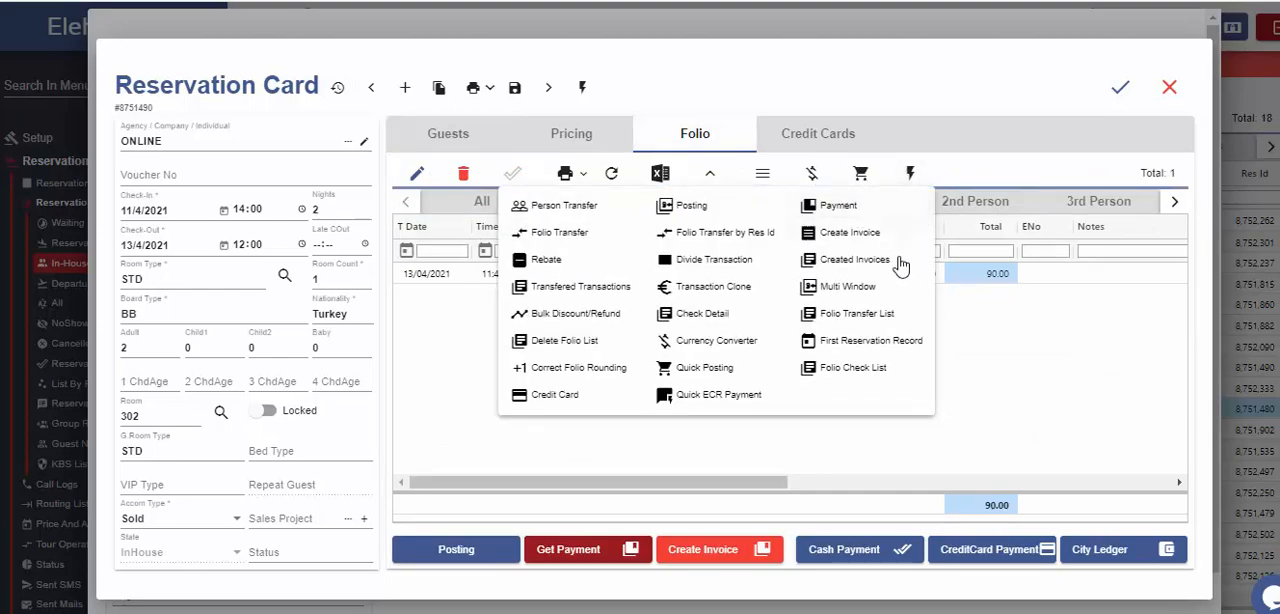
click(885, 316)
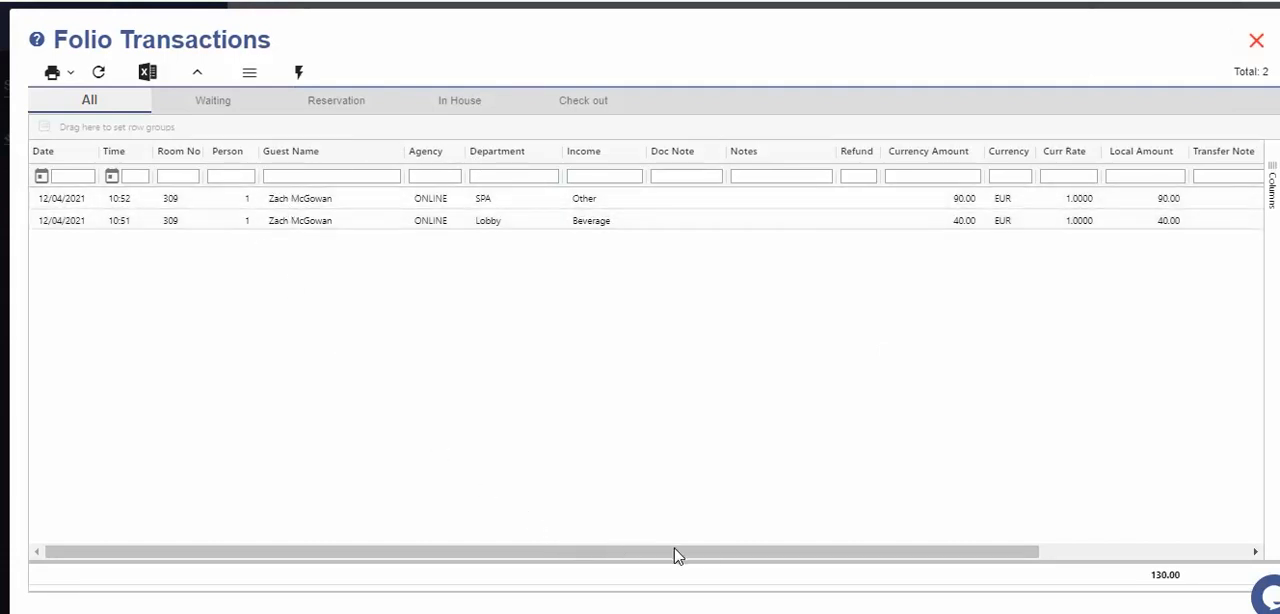
drag(674, 556, 996, 574)
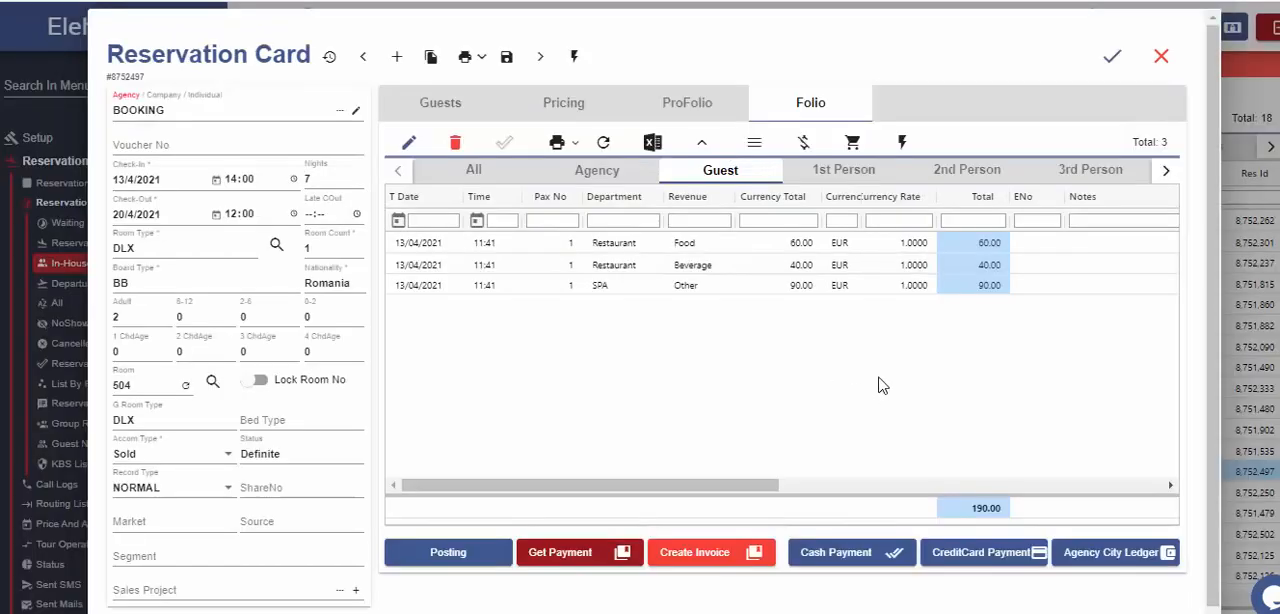
Check room 504's agency and guest folios, and post a Restaurant Food charge of 100 EUR to the room.
click(580, 180)
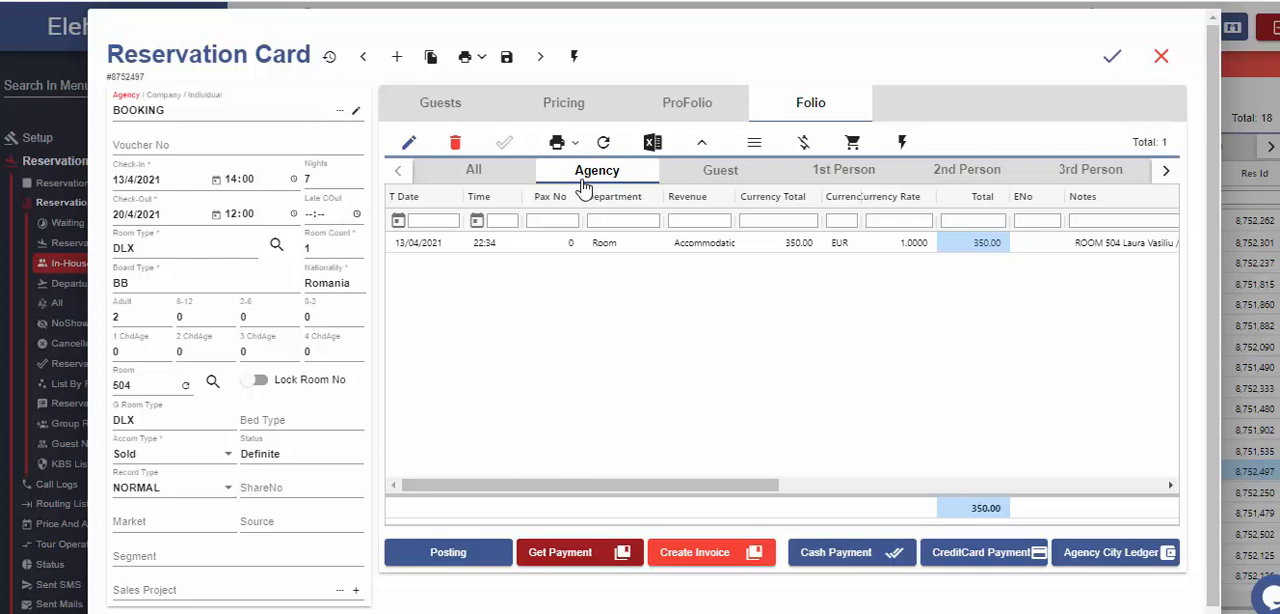
click(700, 182)
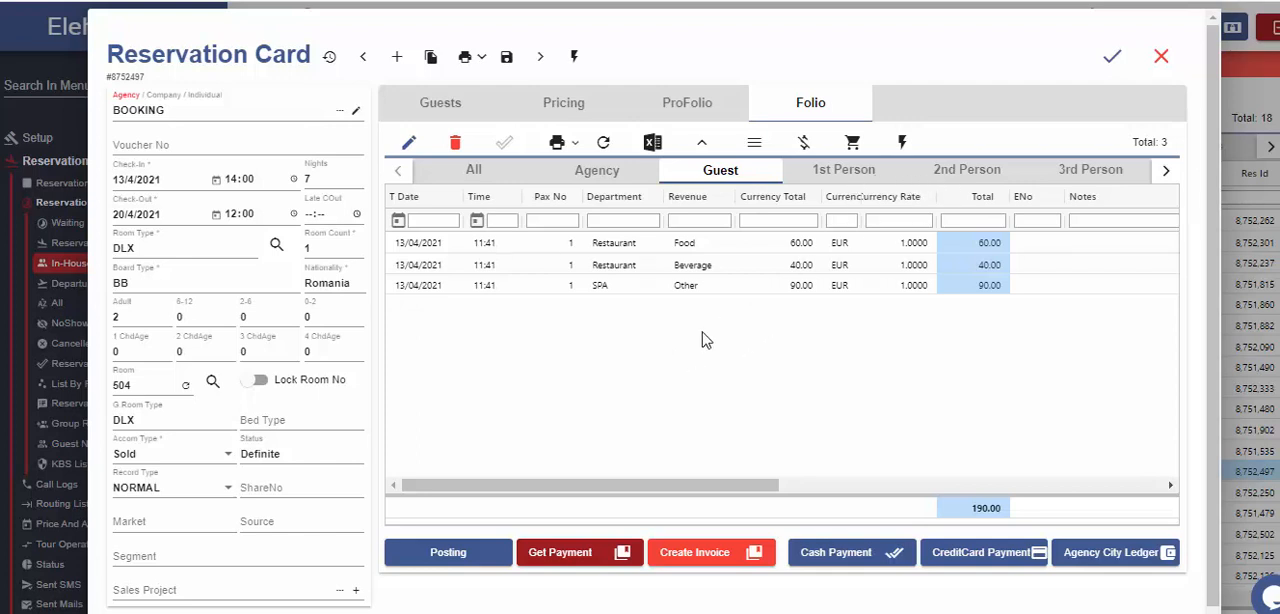
click(456, 560)
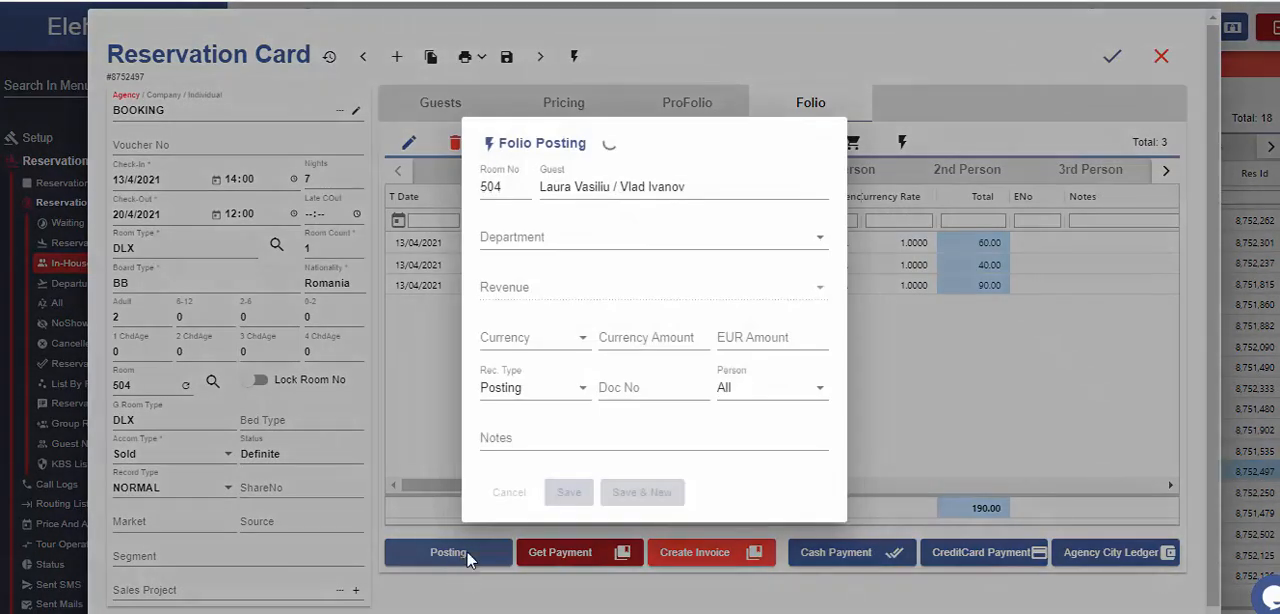
click(592, 247)
click(582, 277)
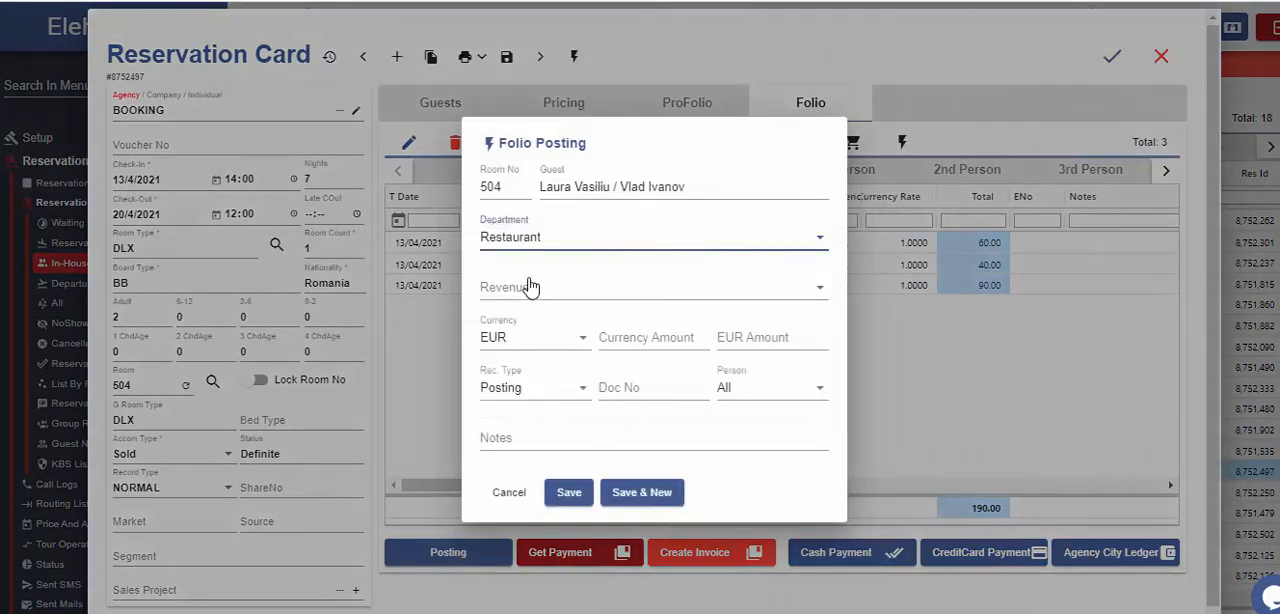
click(526, 288)
click(494, 325)
click(628, 345)
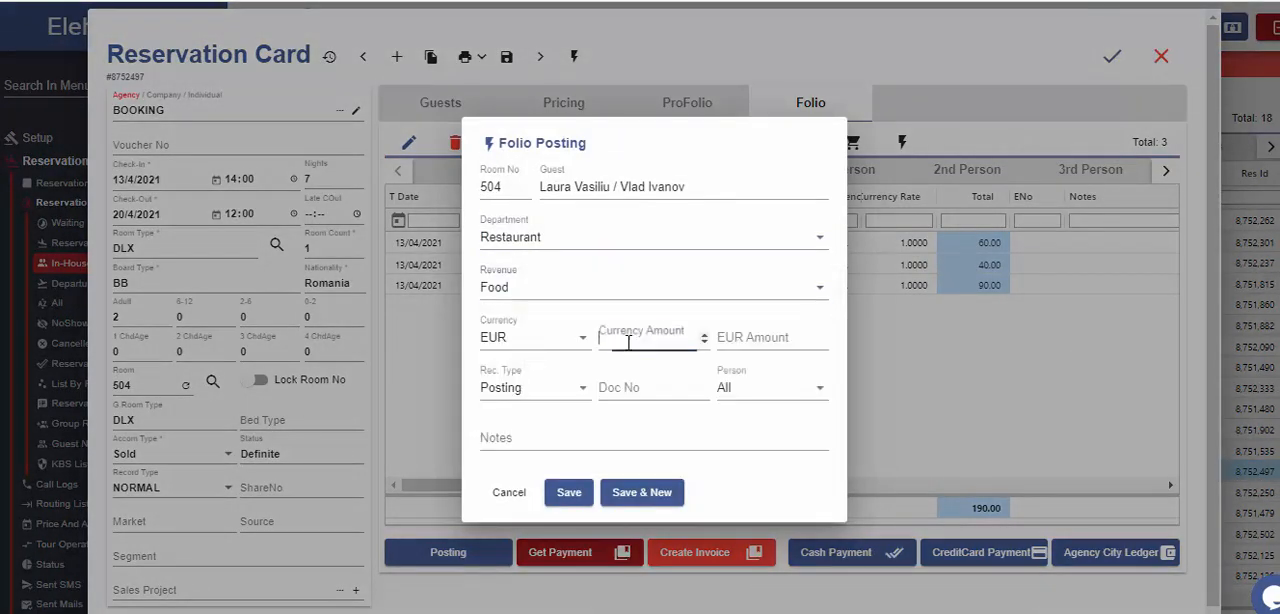
text(10)
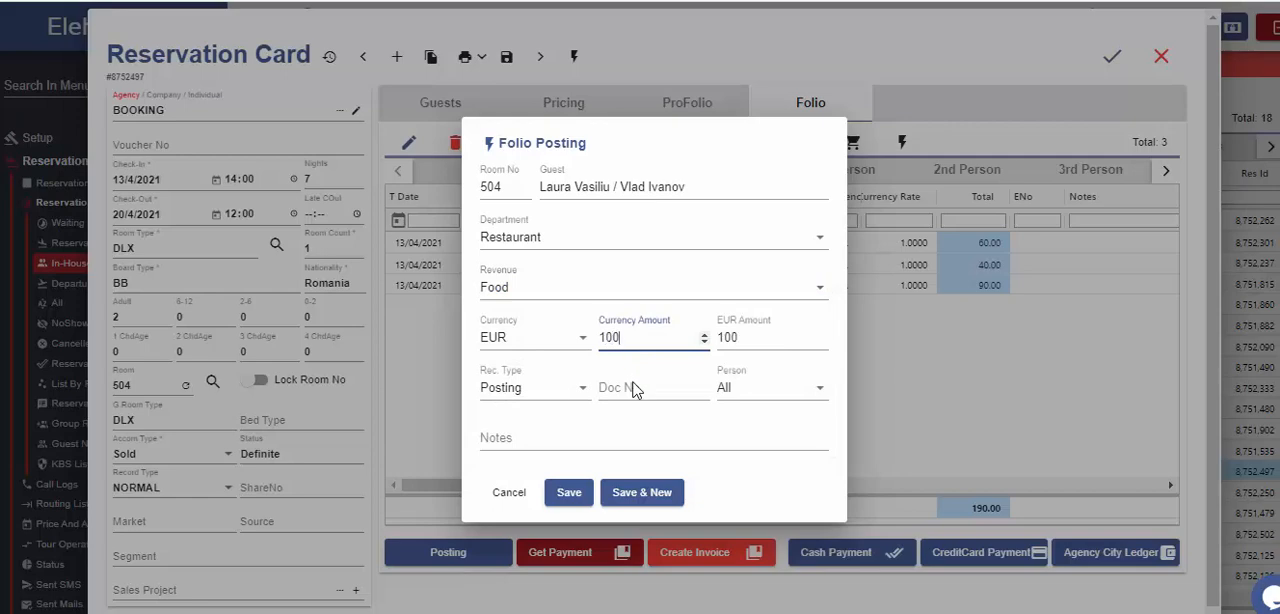
text(0)
click(569, 492)
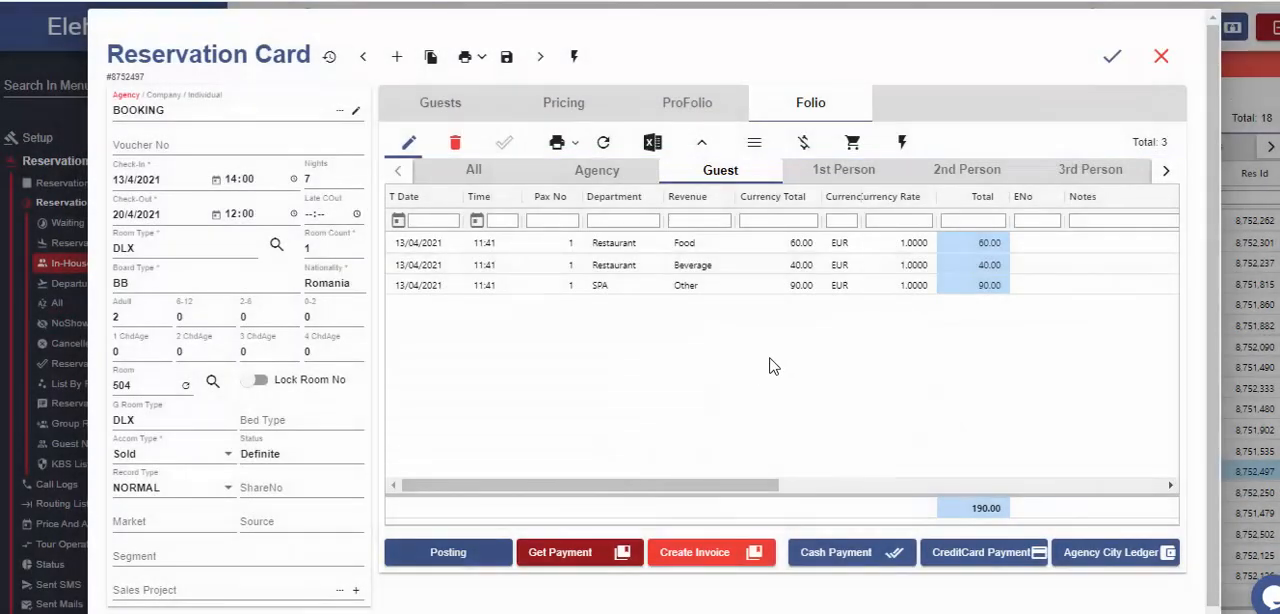
Divide the 100 EUR Restaurant Food charge in the 1st person's folio, using a divided amount of 50.
click(840, 172)
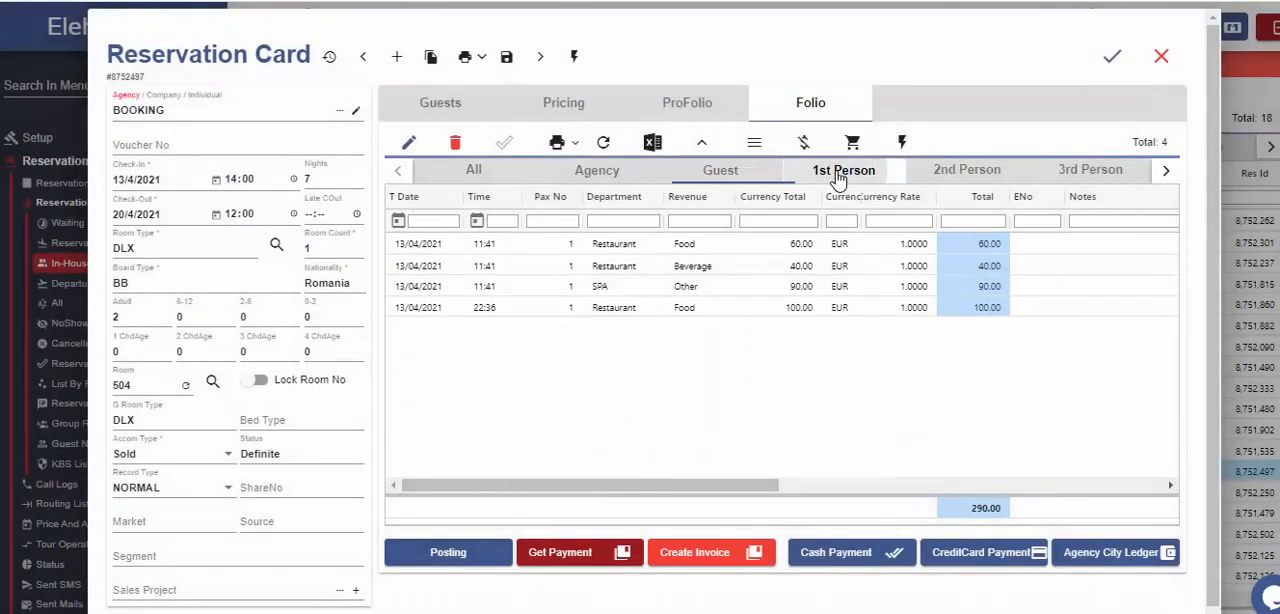
click(881, 315)
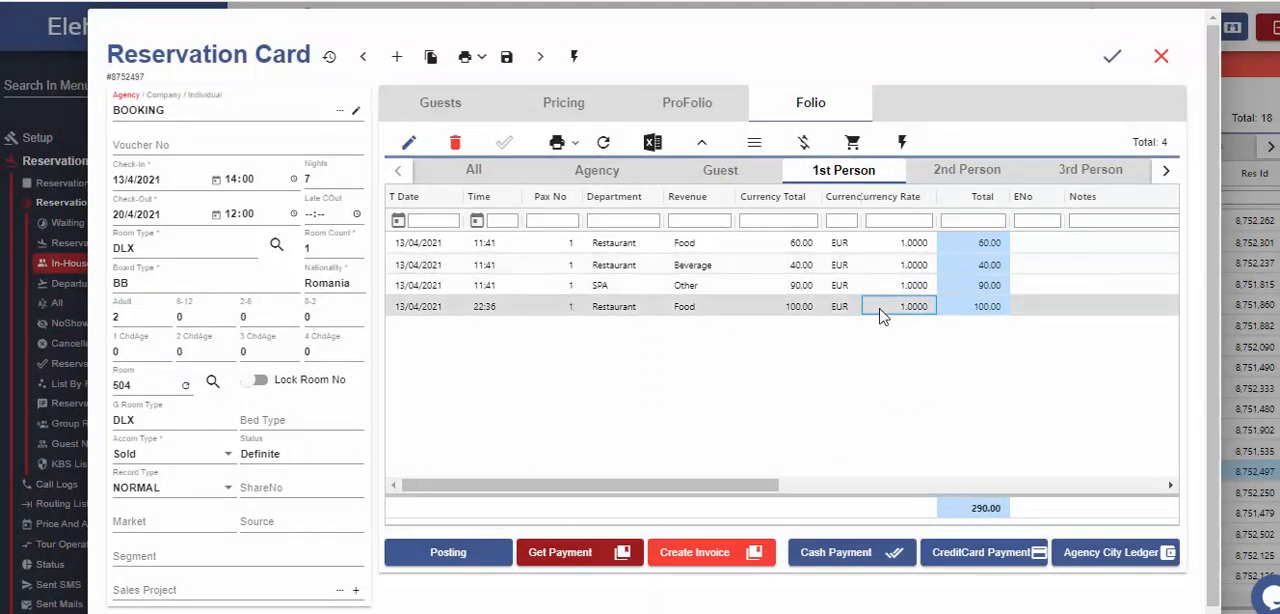
click(902, 144)
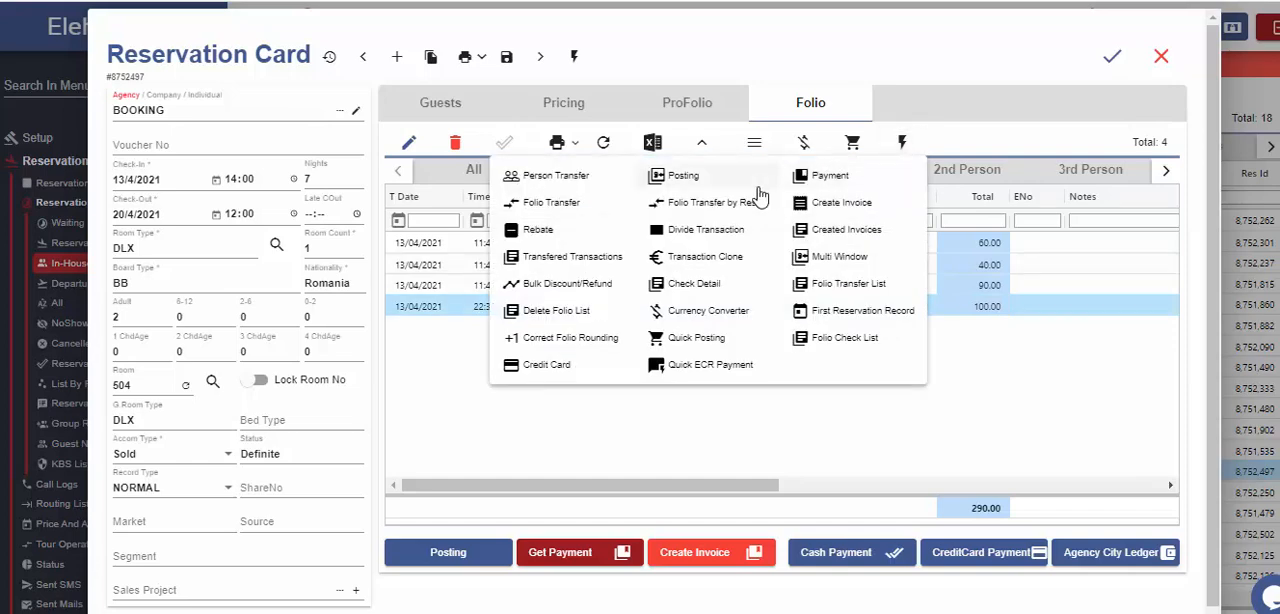
click(703, 229)
click(712, 346)
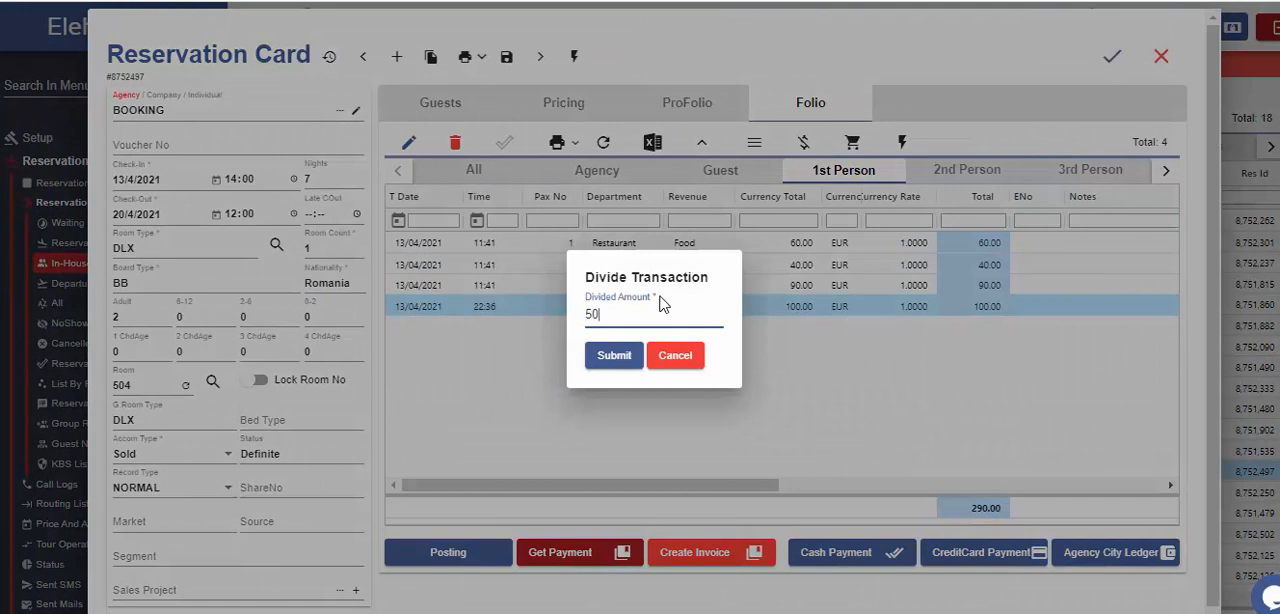
click(614, 355)
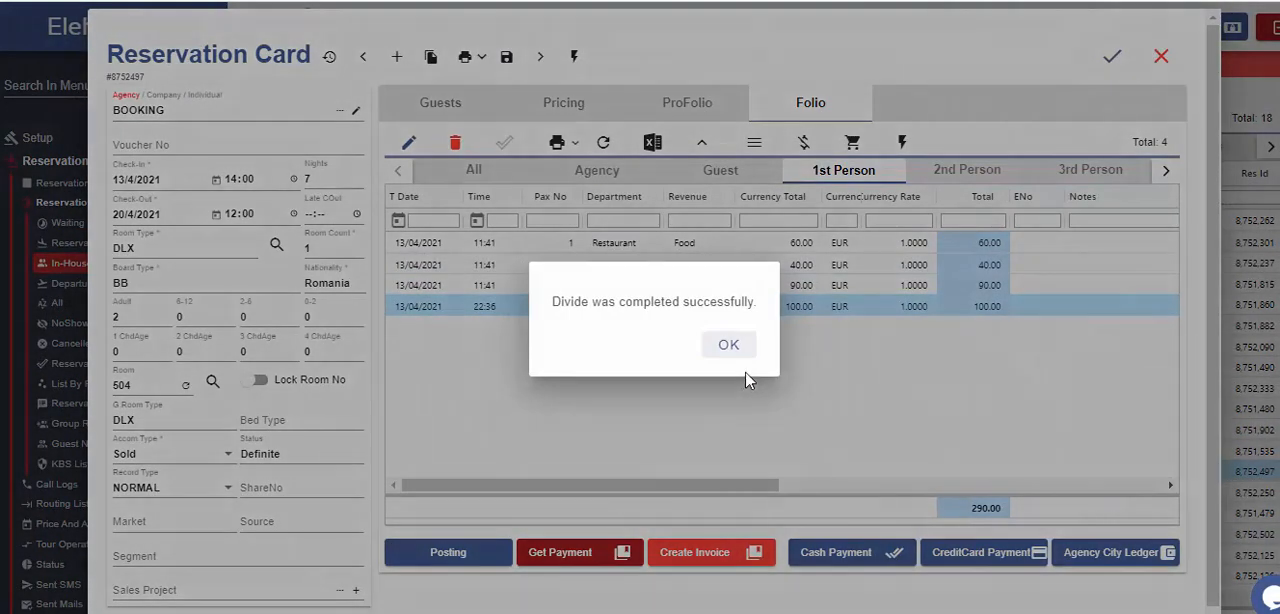
click(726, 347)
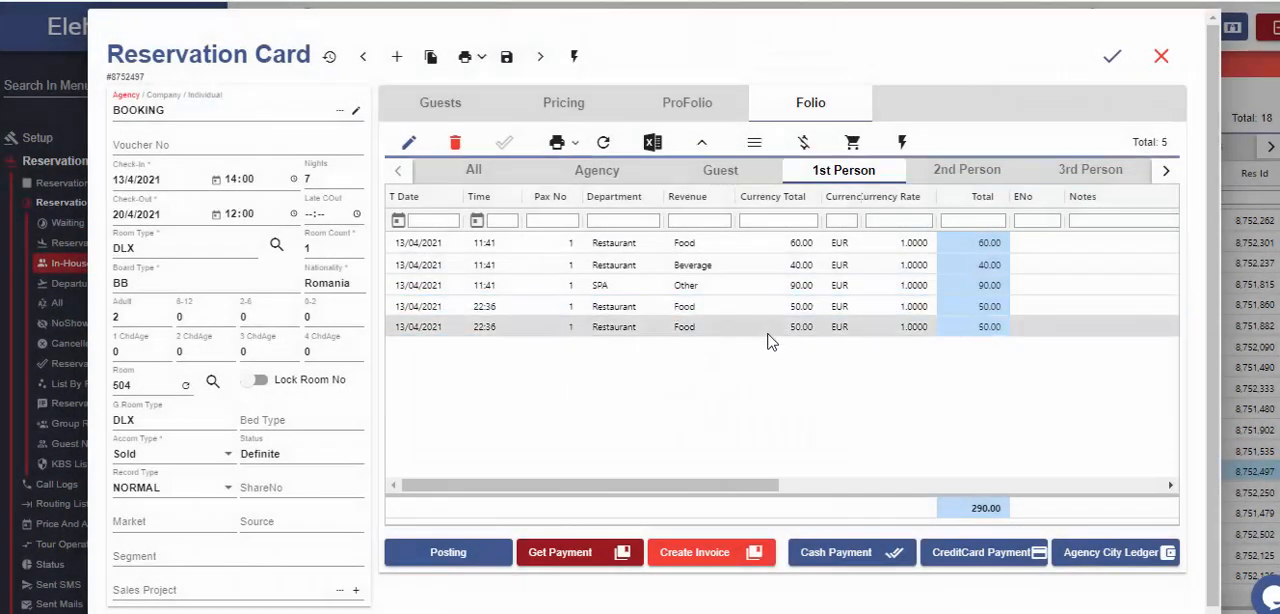
Transfer the last 50 EUR Restaurant Food charge to the 2nd person and check that person's folio.
click(880, 327)
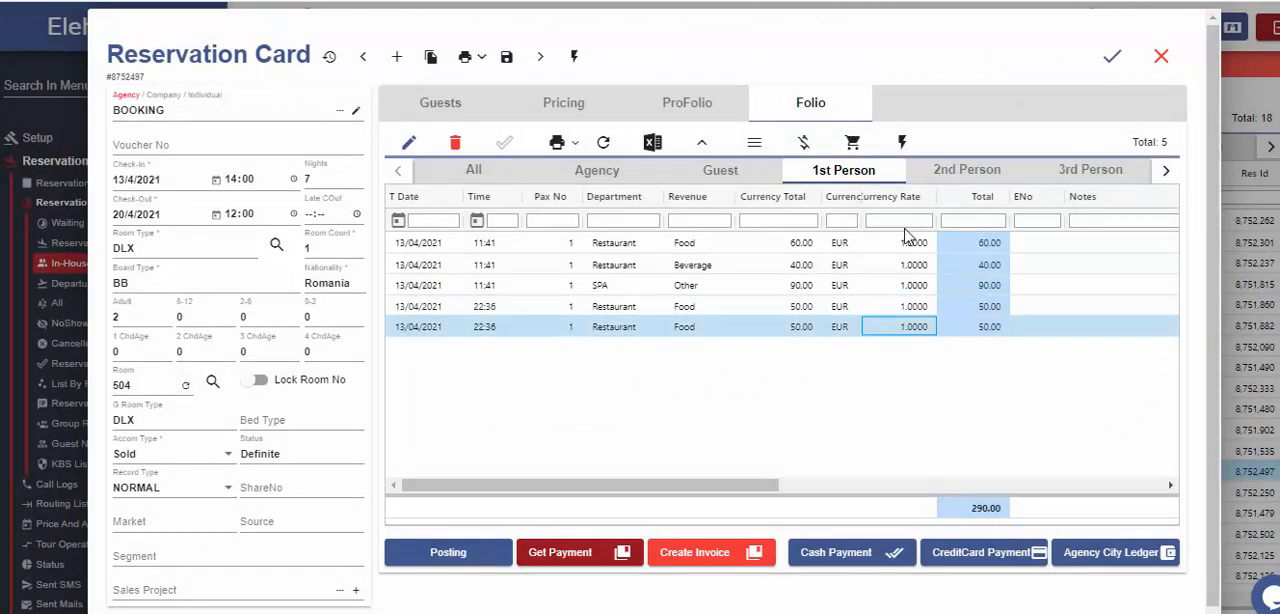
click(901, 143)
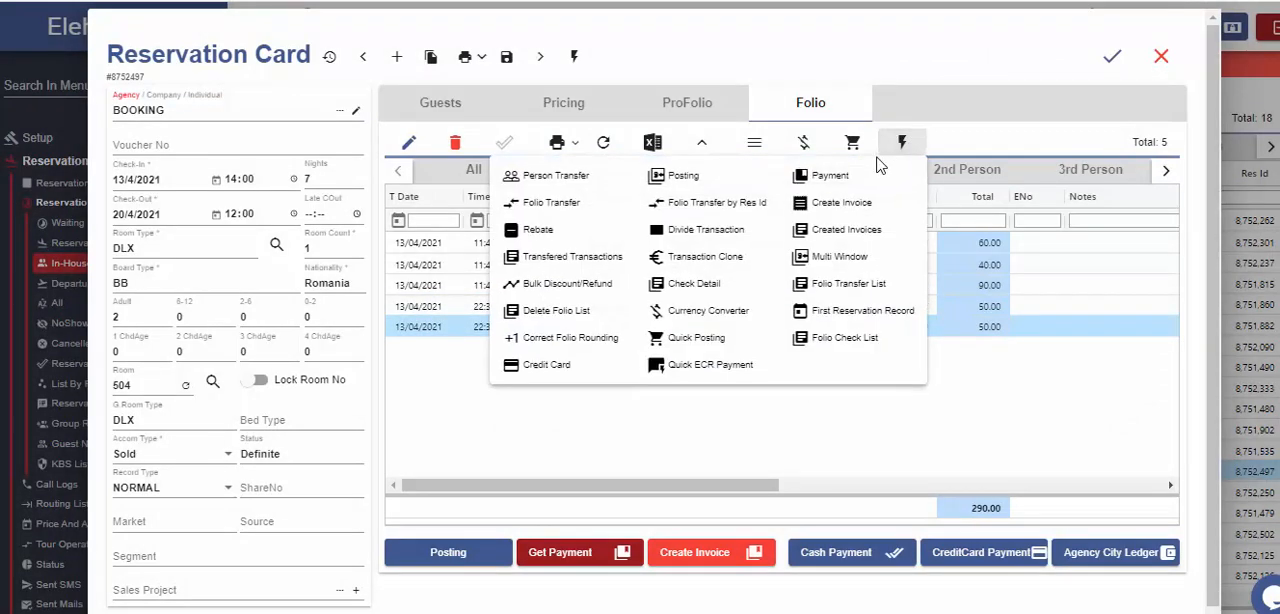
click(604, 170)
click(585, 356)
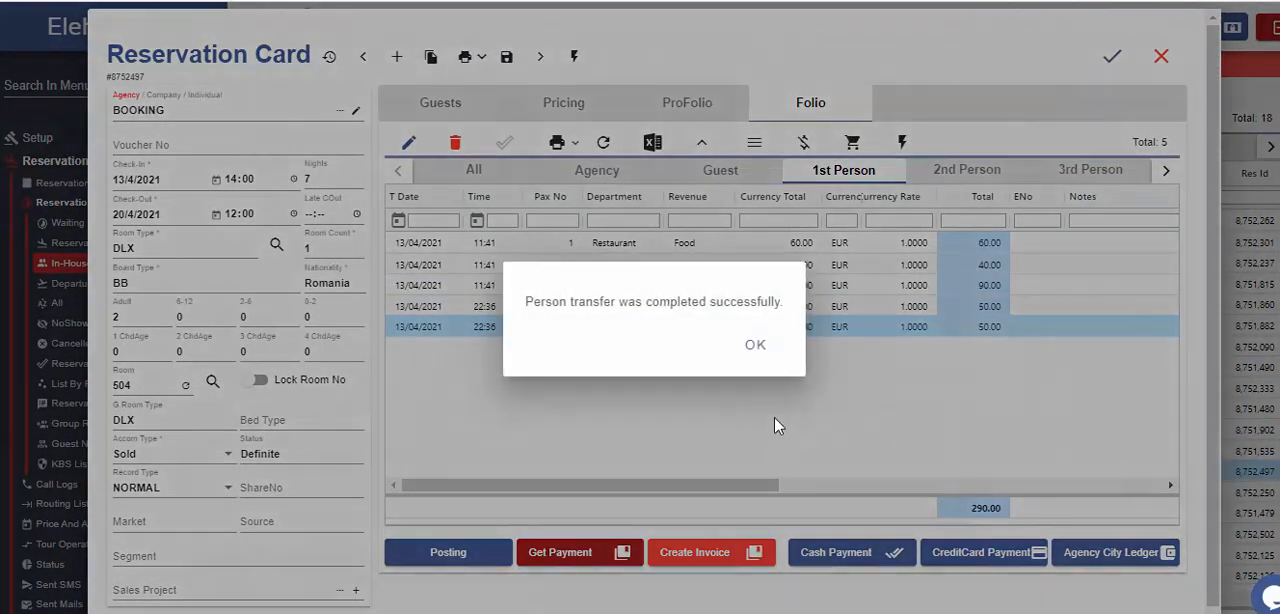
click(756, 345)
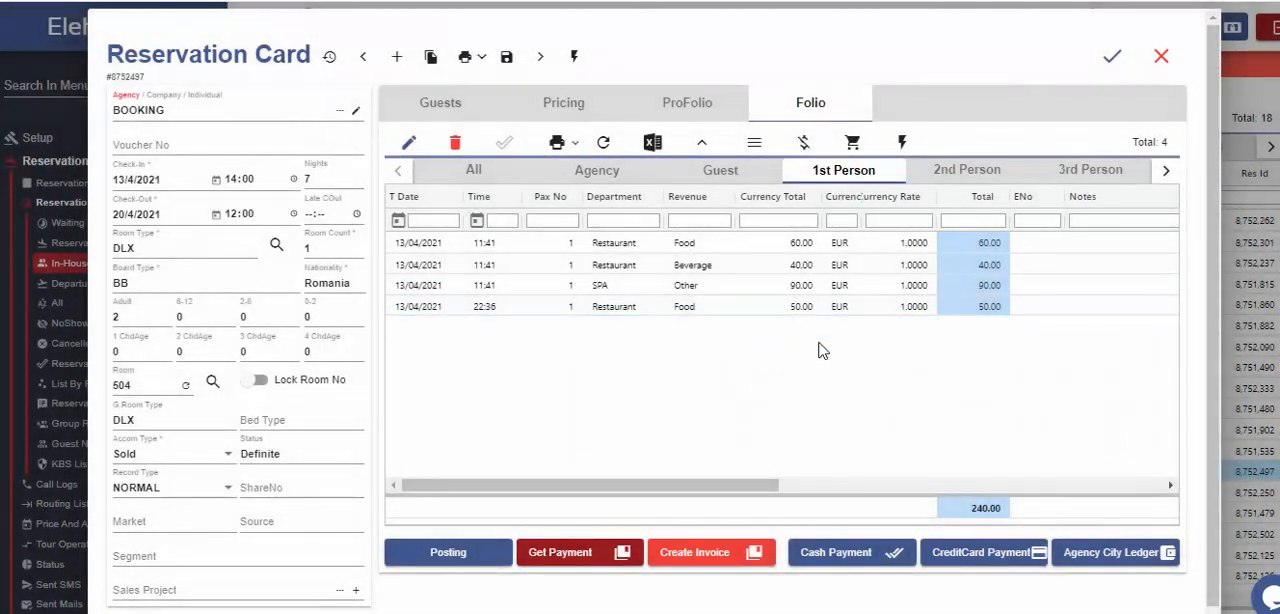
click(968, 172)
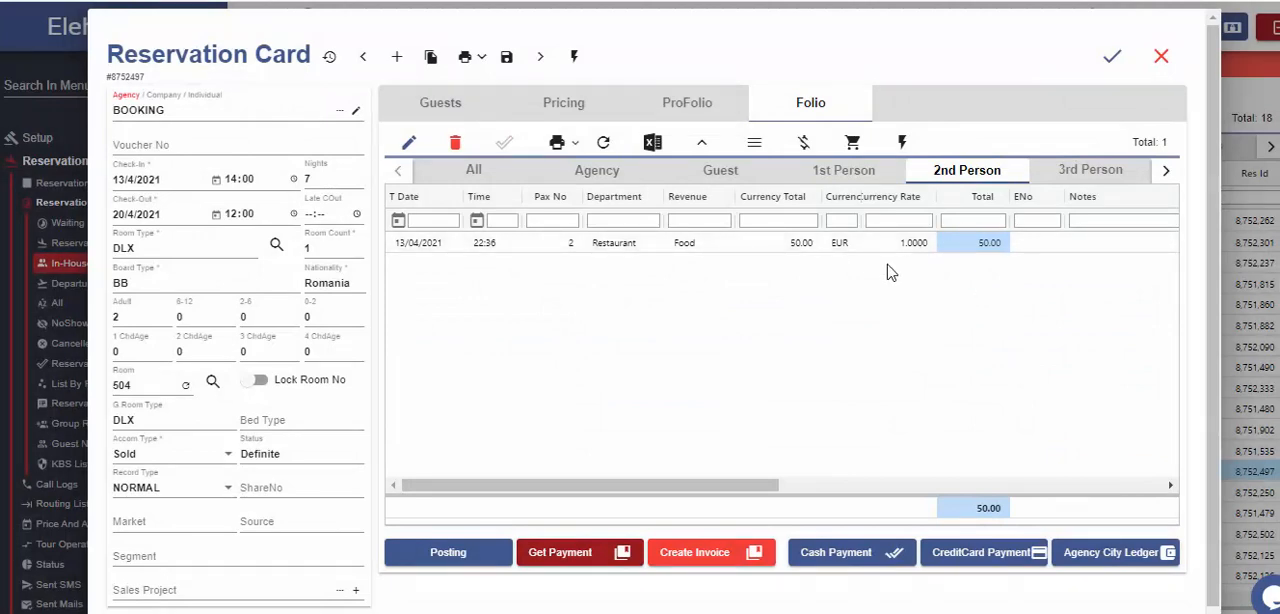
Post a Lobby Beverage charge of 30 EUR to the 2nd person and check that person's folio.
click(843, 170)
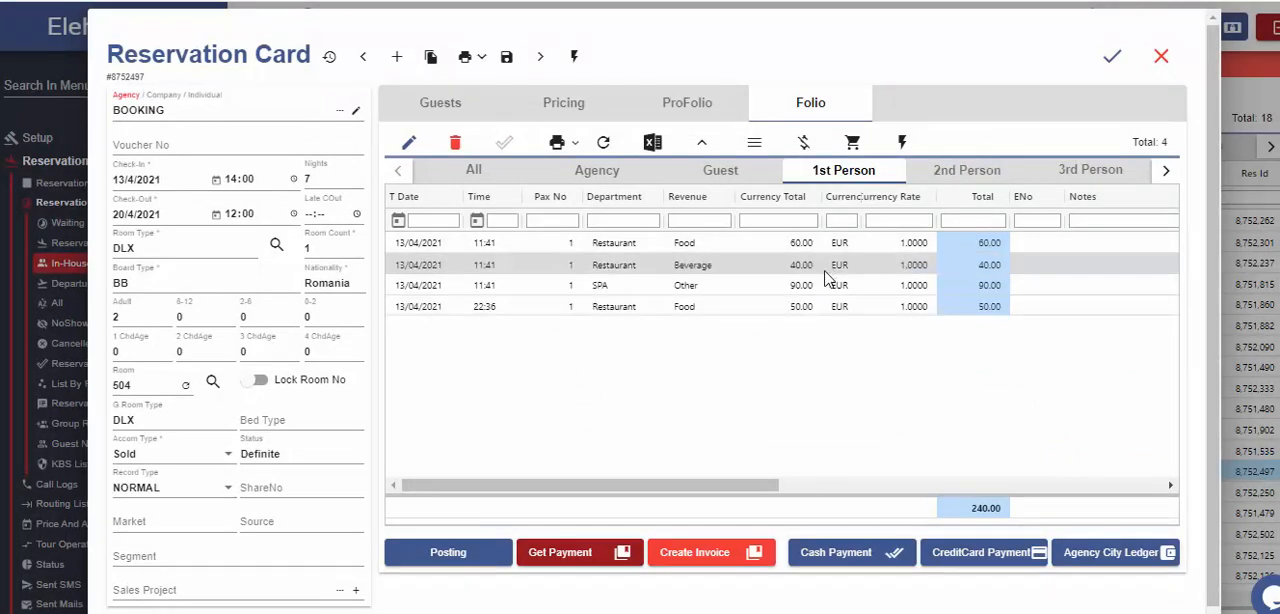
click(422, 560)
click(500, 248)
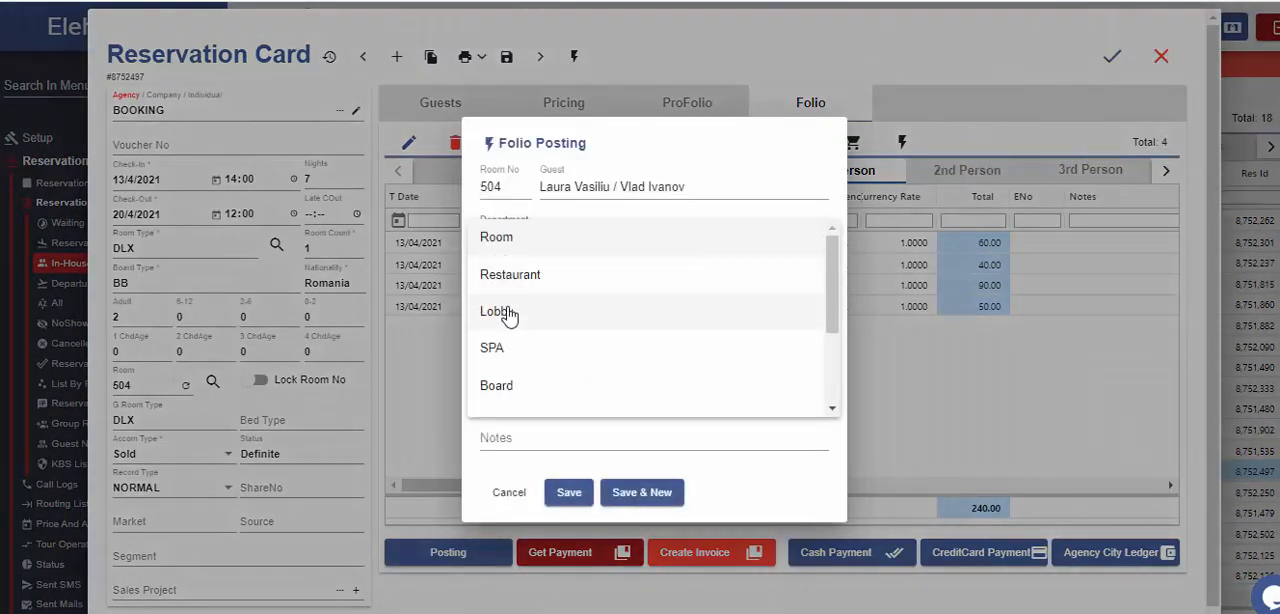
click(508, 316)
click(537, 300)
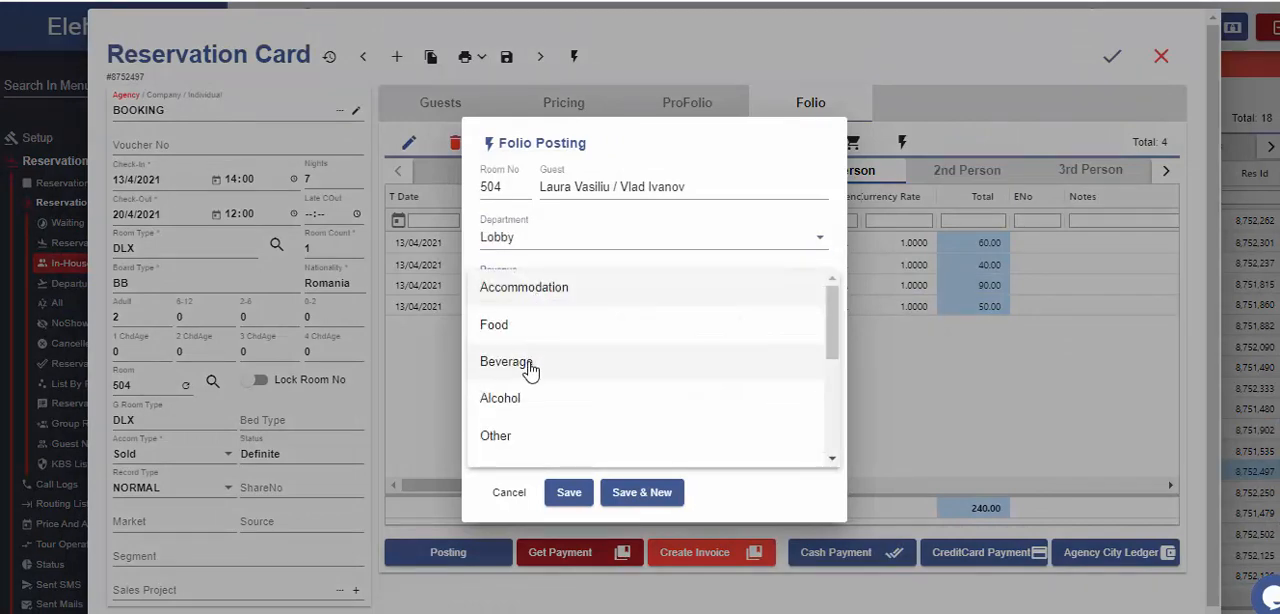
click(528, 366)
click(645, 340)
text(30)
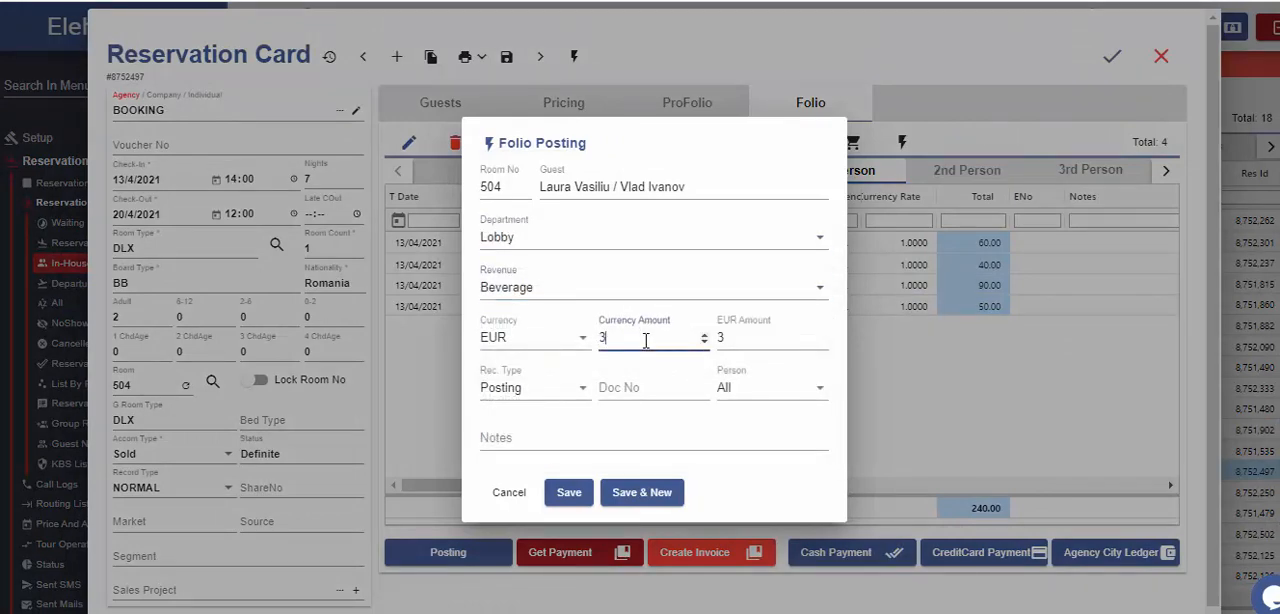
click(814, 394)
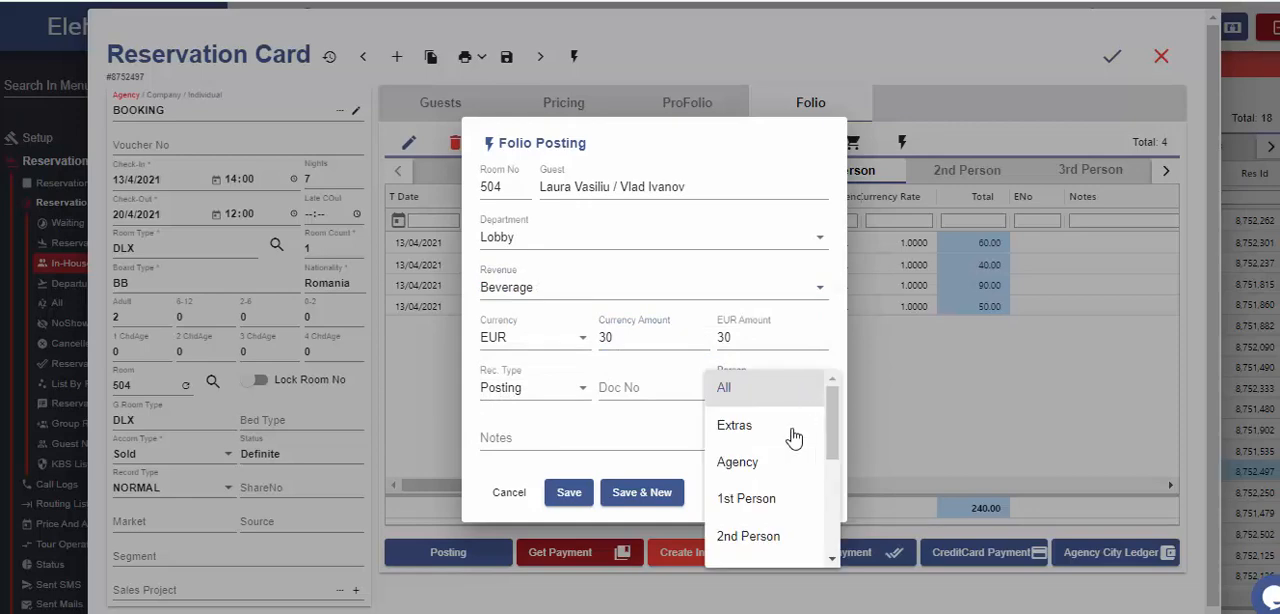
click(748, 538)
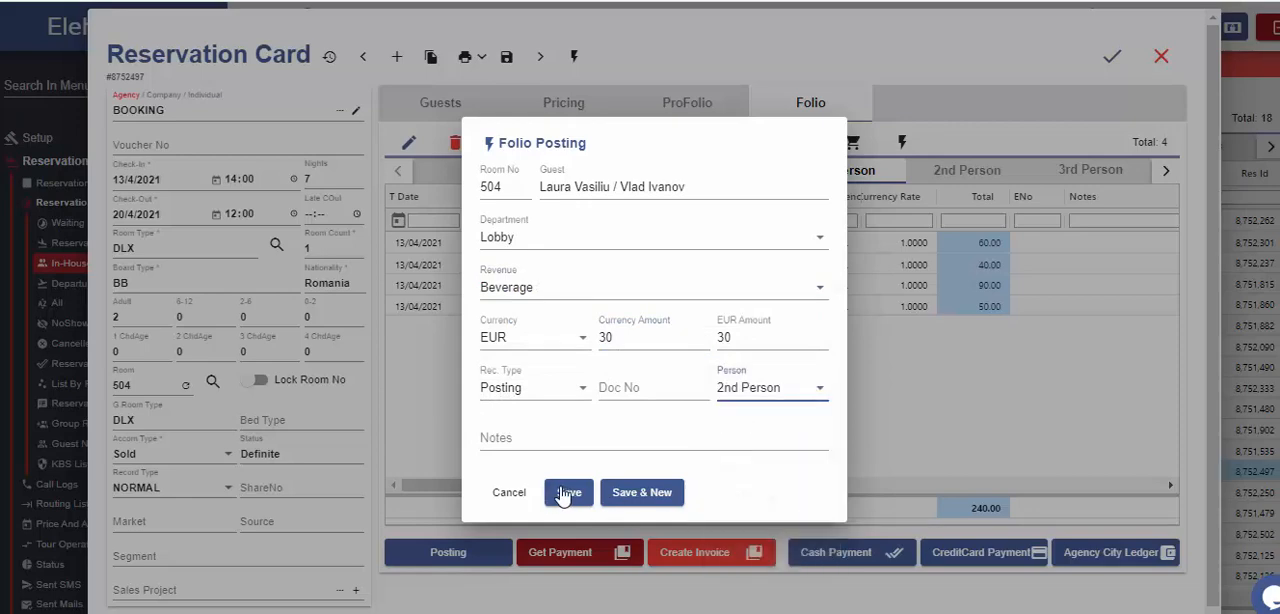
click(569, 492)
click(966, 170)
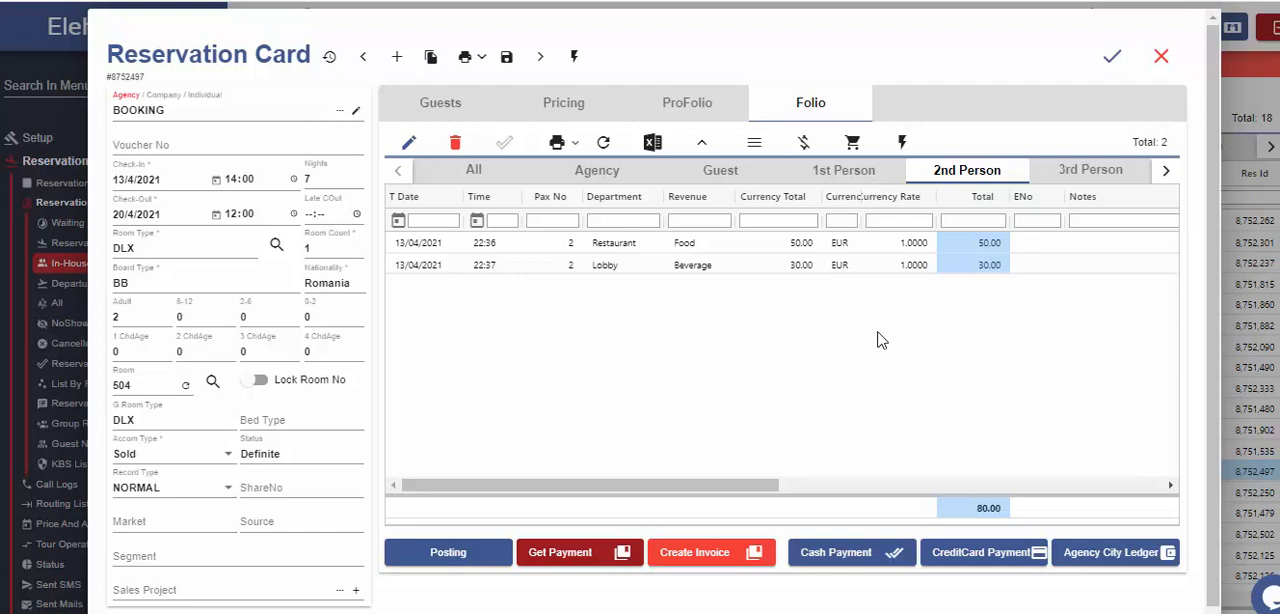
Move the 2nd person's Restaurant Food charge to the 3rd person by setting its Pax No to 3, and check both folios.
double_click(574, 243)
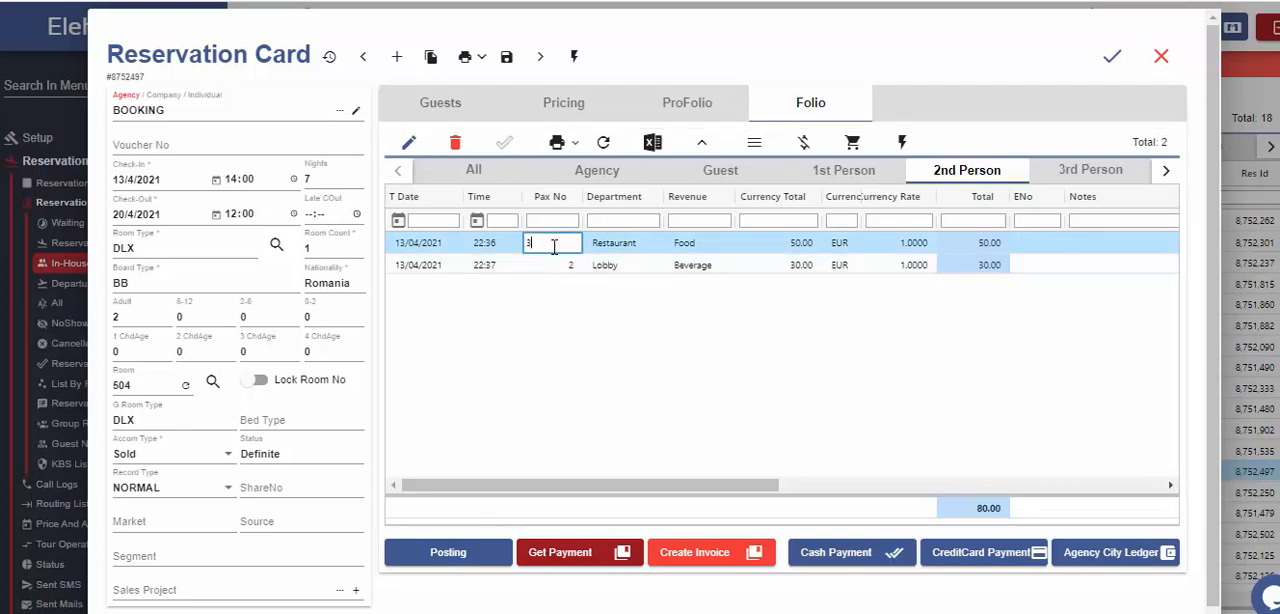
click(605, 252)
click(504, 143)
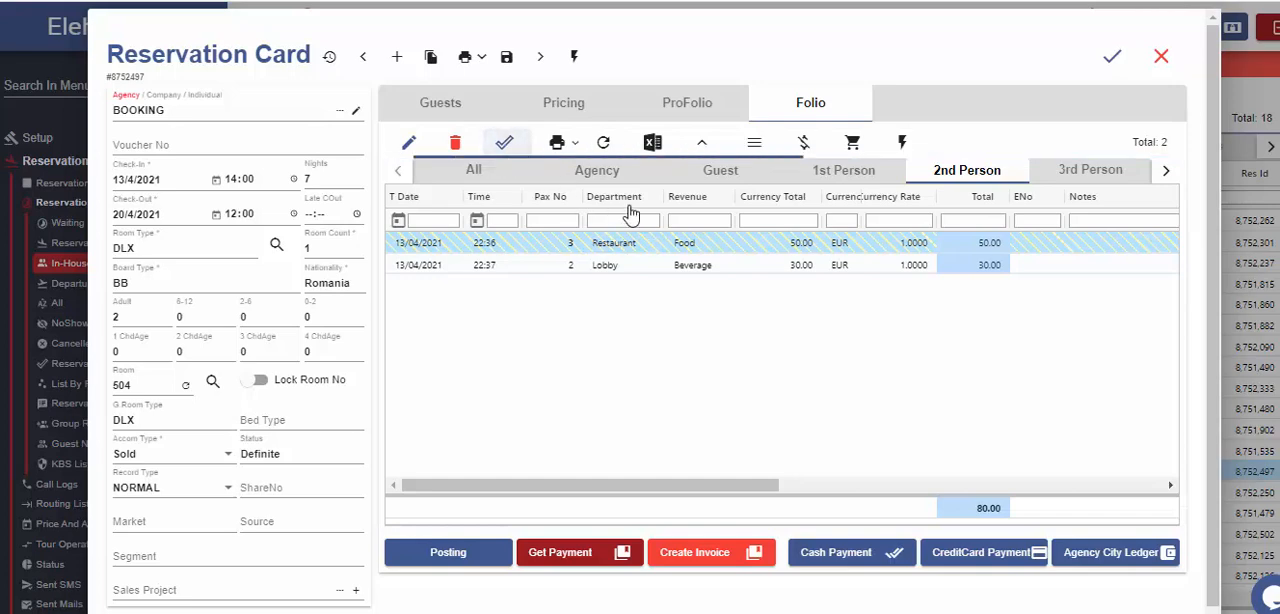
click(1070, 170)
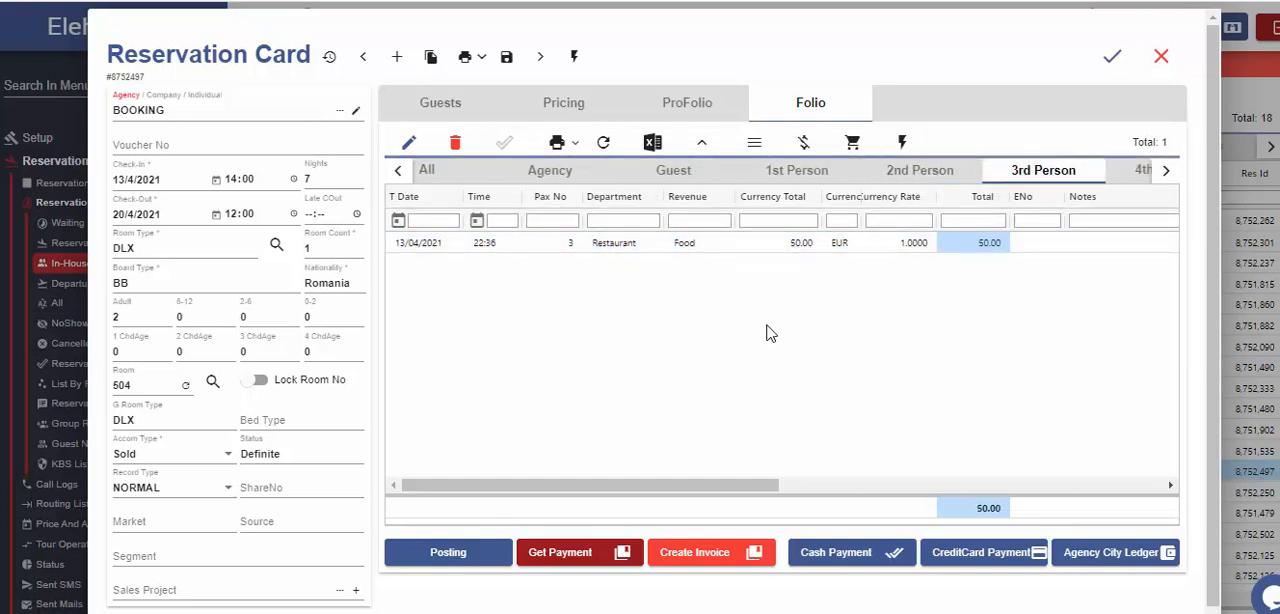
click(918, 171)
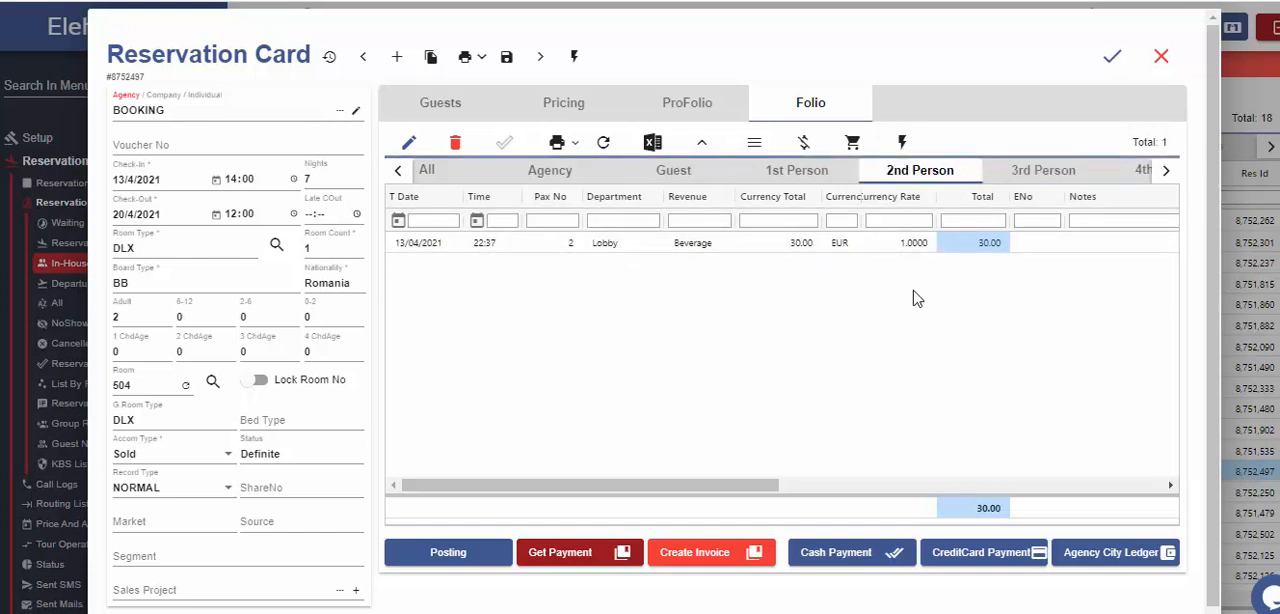
In the Multi Window view, move window 1's SPA and 50 EUR Restaurant charges to window 2, and window 3's charge to window 1.
click(902, 142)
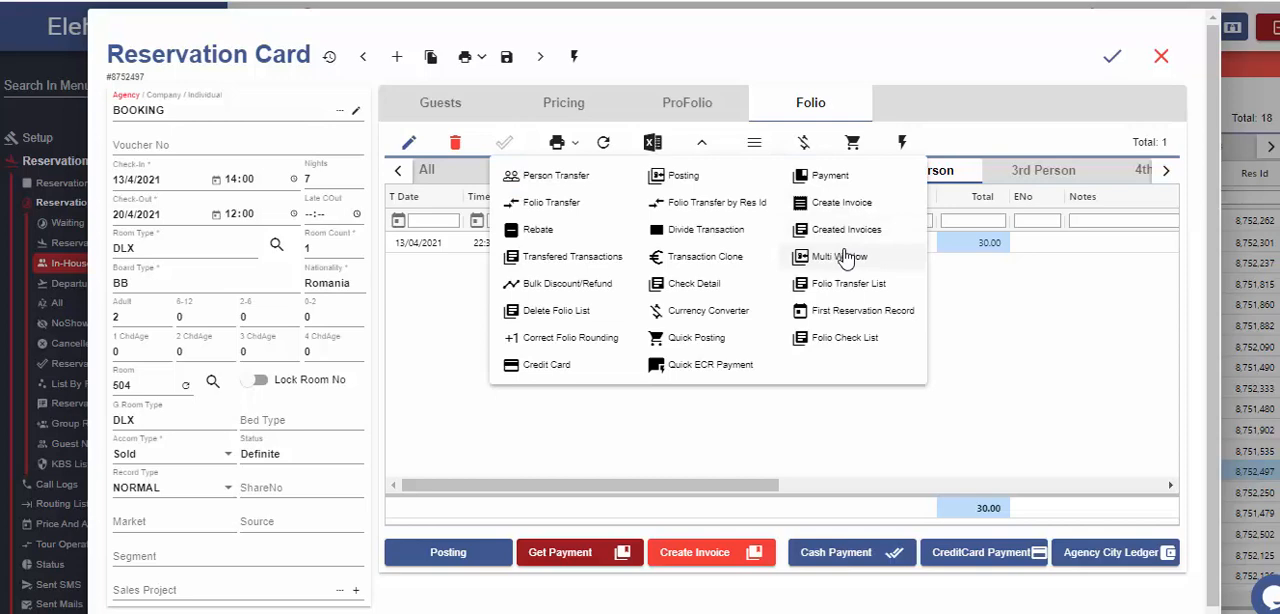
click(843, 257)
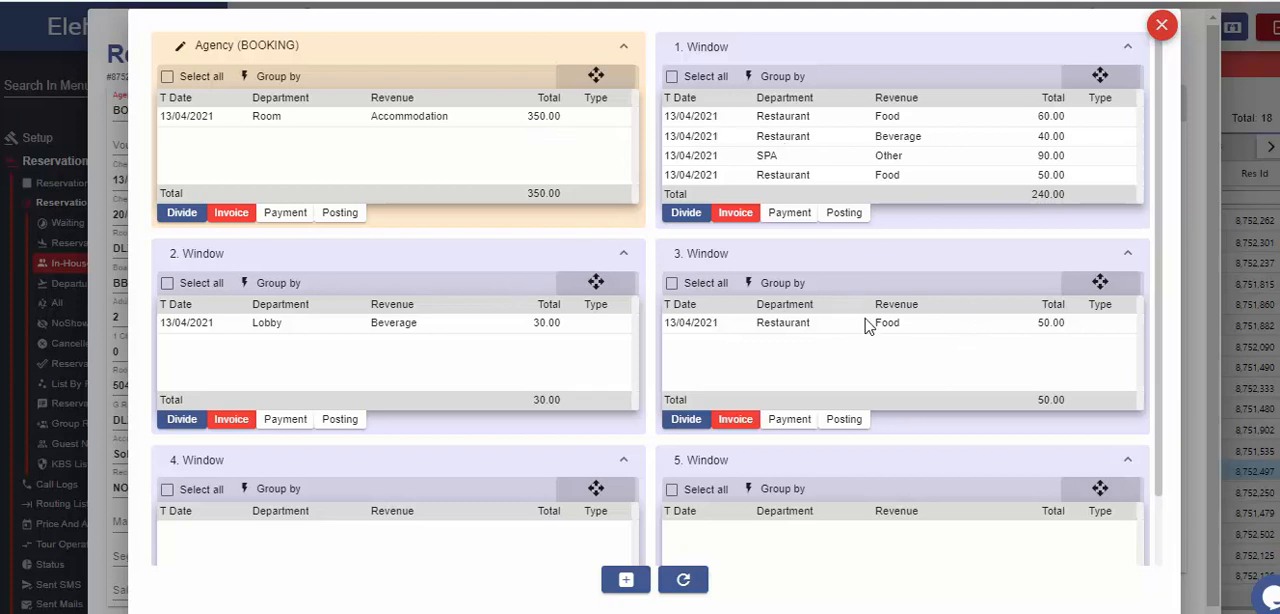
click(903, 178)
click(903, 165)
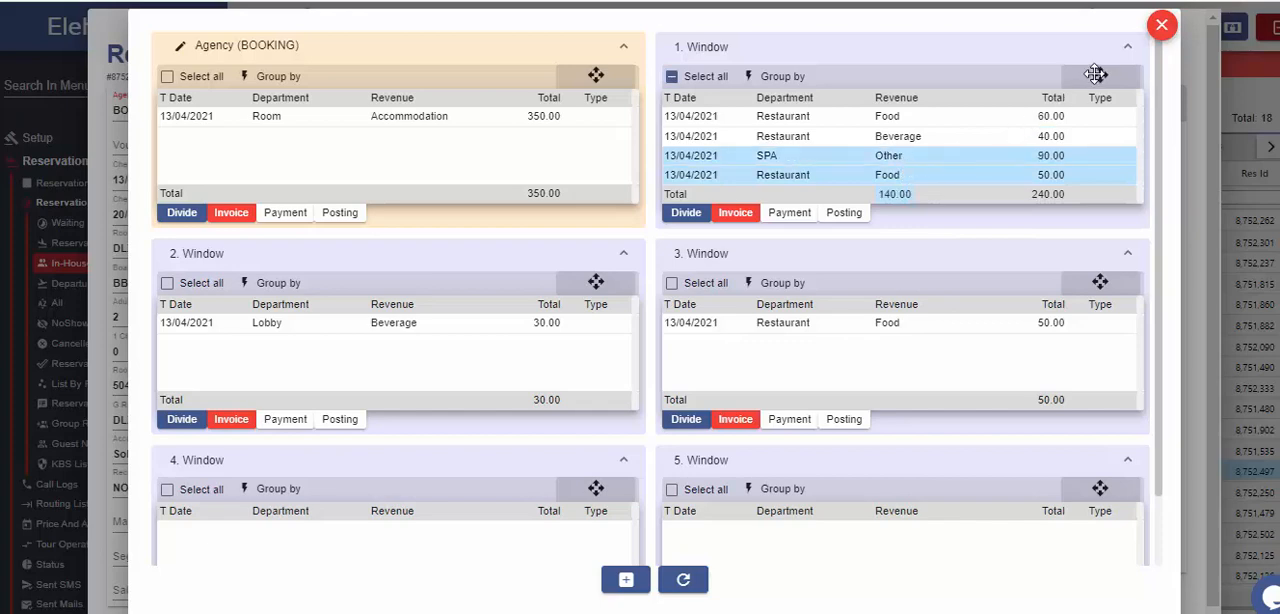
drag(1100, 76, 565, 148)
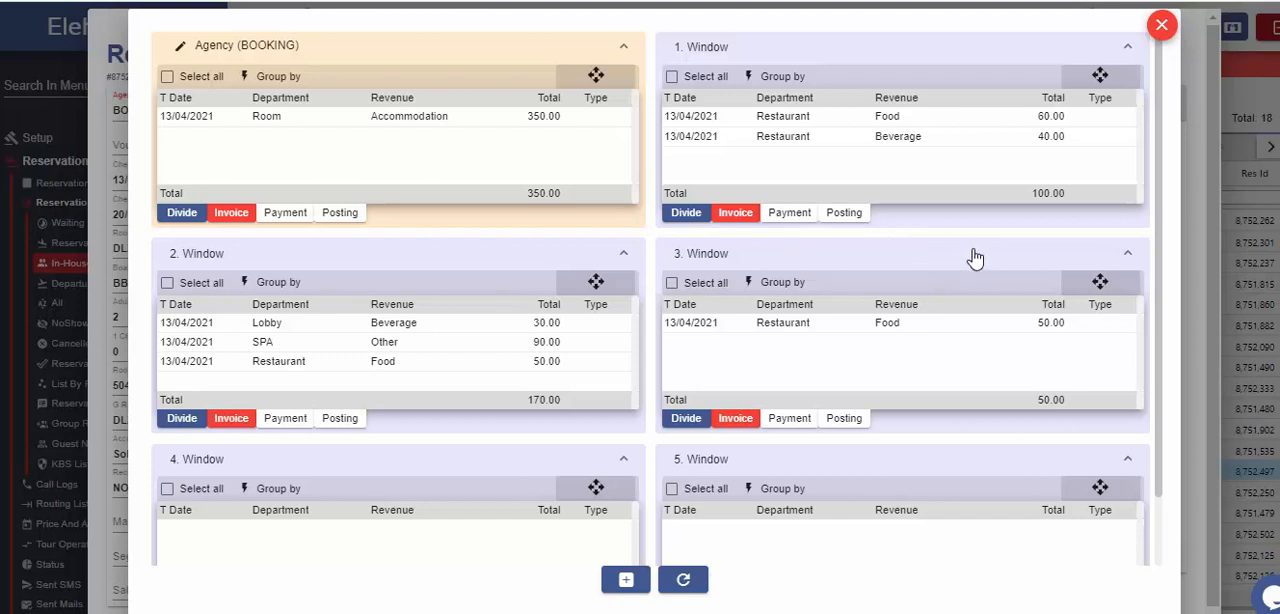
click(671, 283)
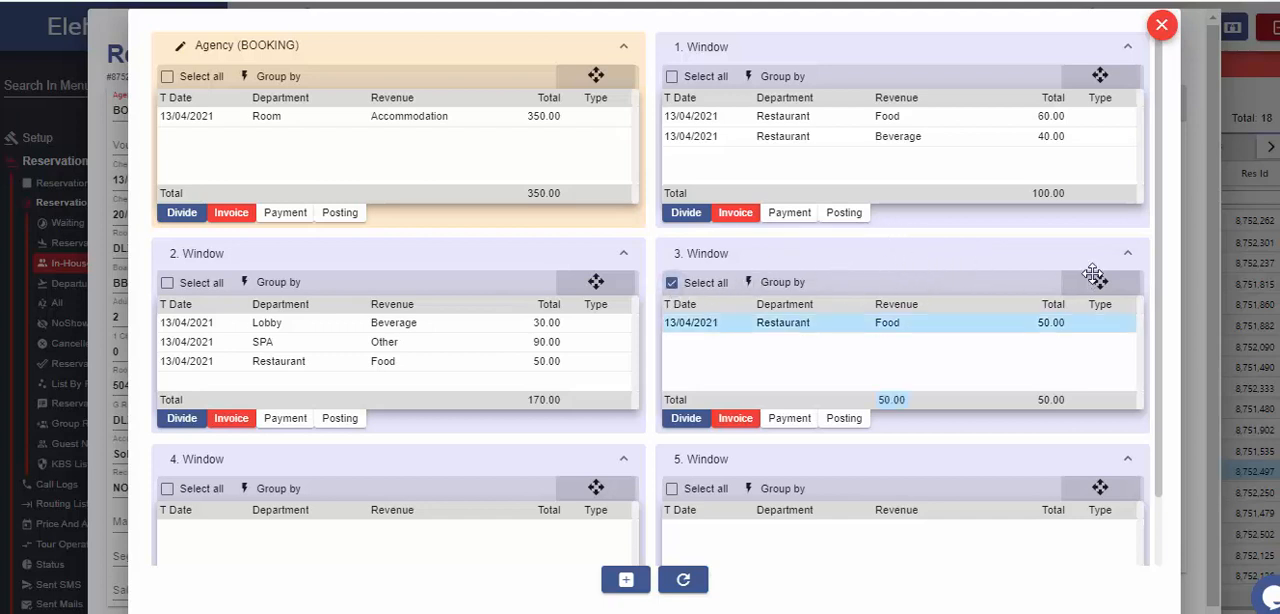
drag(1094, 276, 1072, 75)
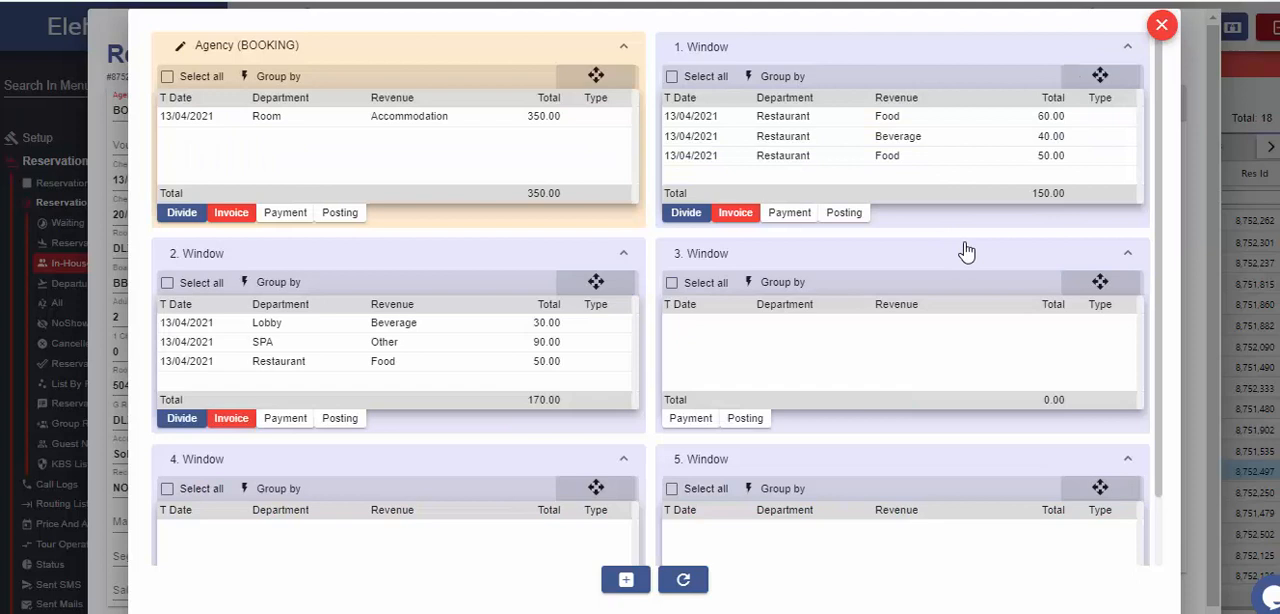
Group the transactions in window 1 by T Date and view the grouping options of the agency window.
click(772, 80)
click(791, 118)
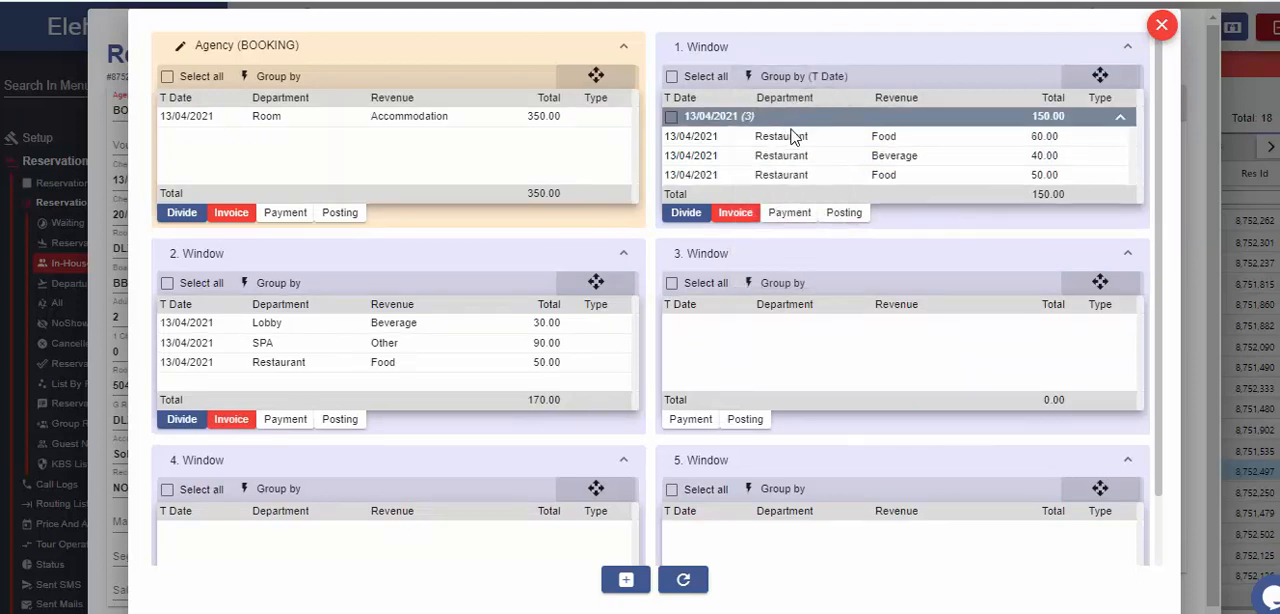
click(297, 80)
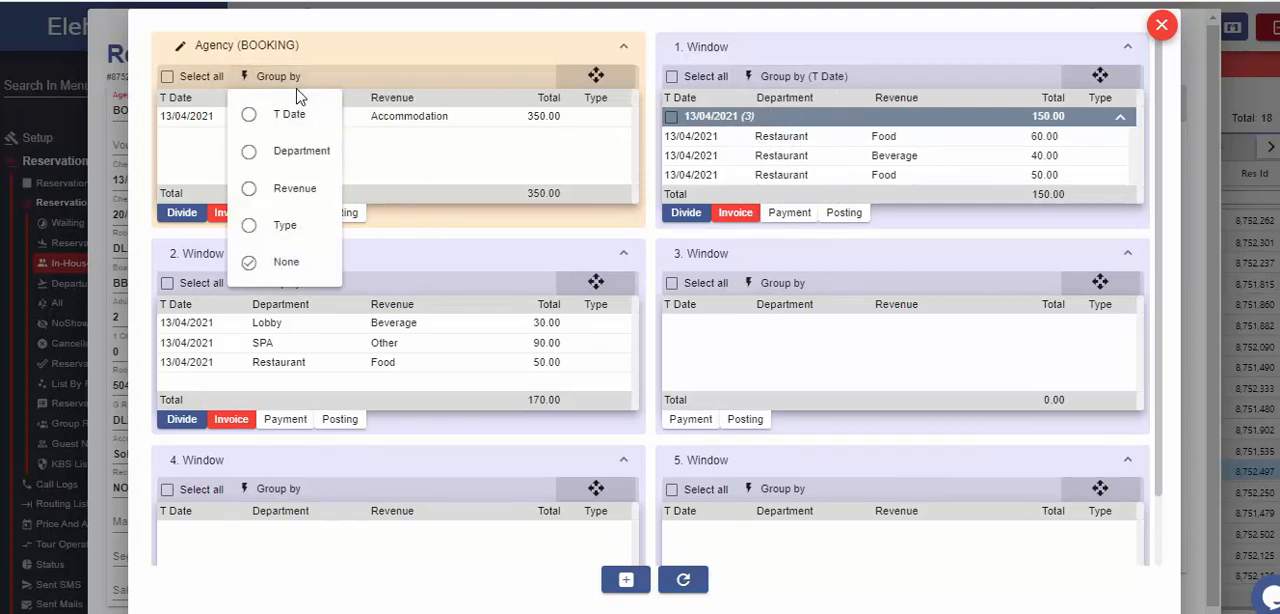
click(296, 94)
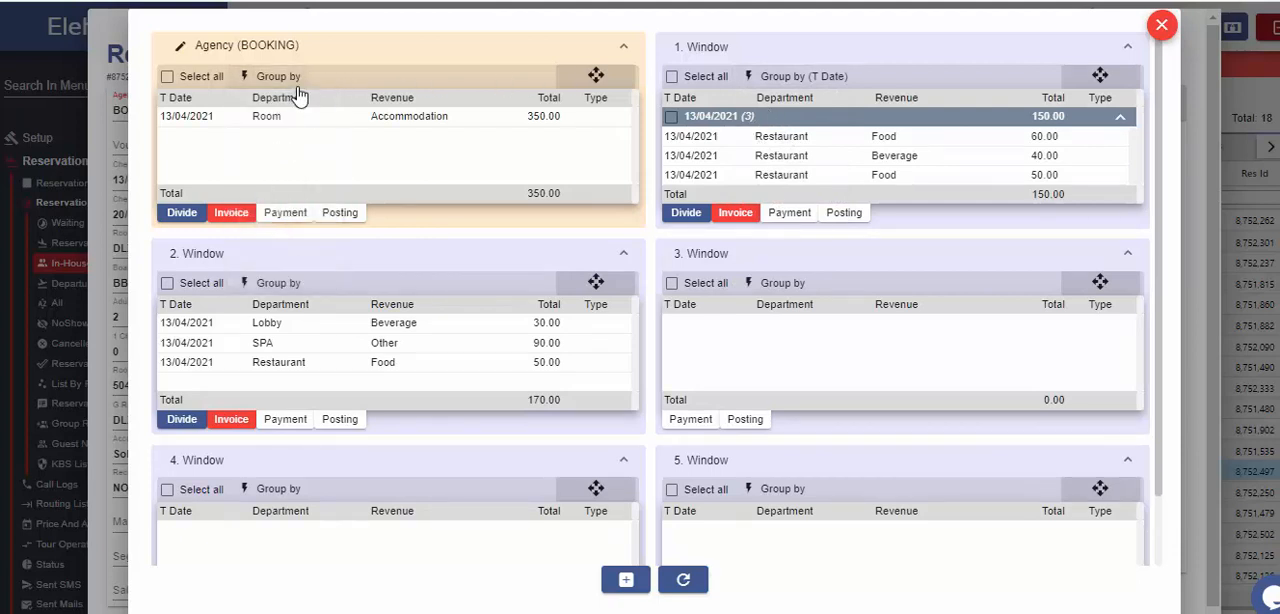
Group the transactions in window 2 by Department and expand the Restaurant and SPA groups.
click(278, 285)
click(290, 358)
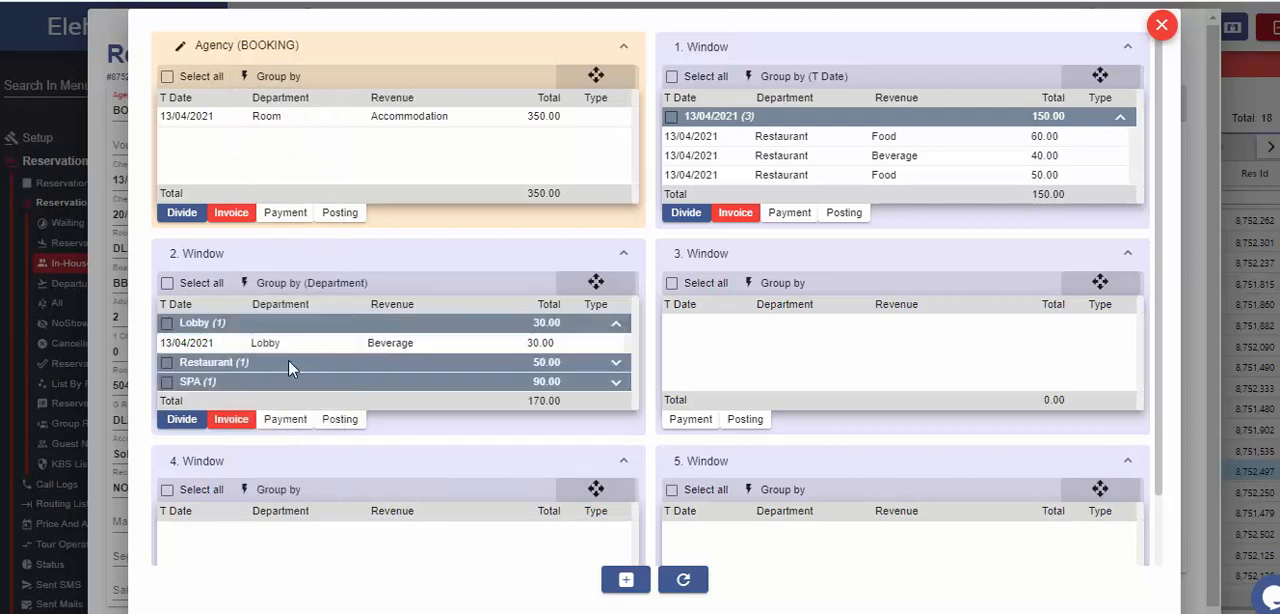
click(212, 364)
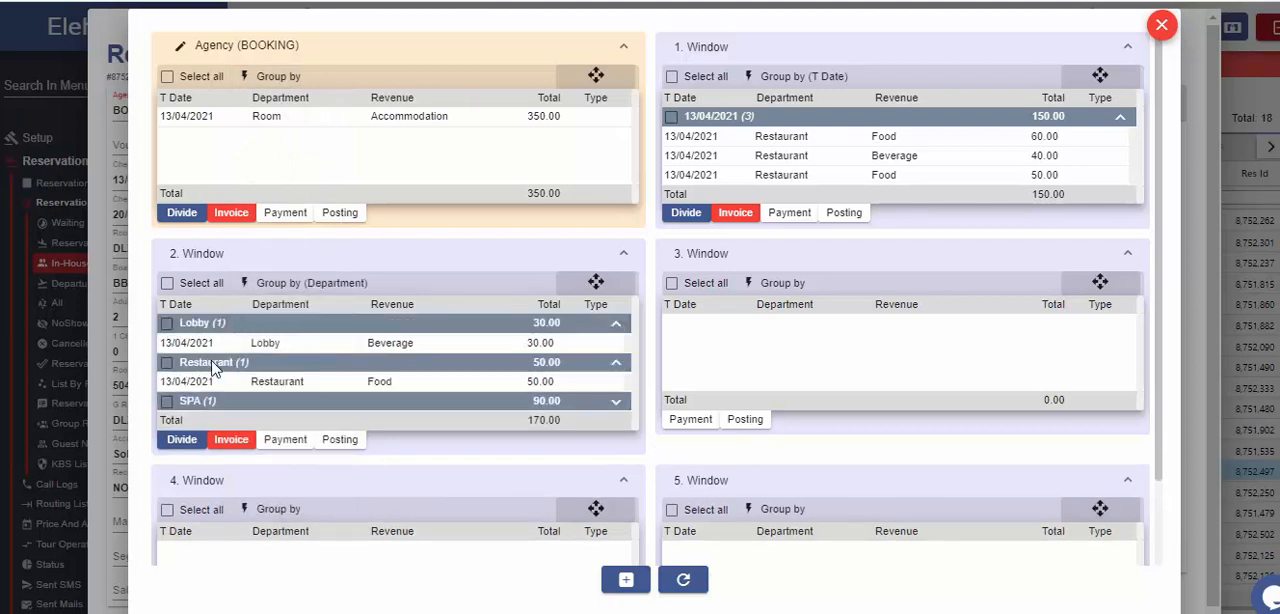
click(212, 400)
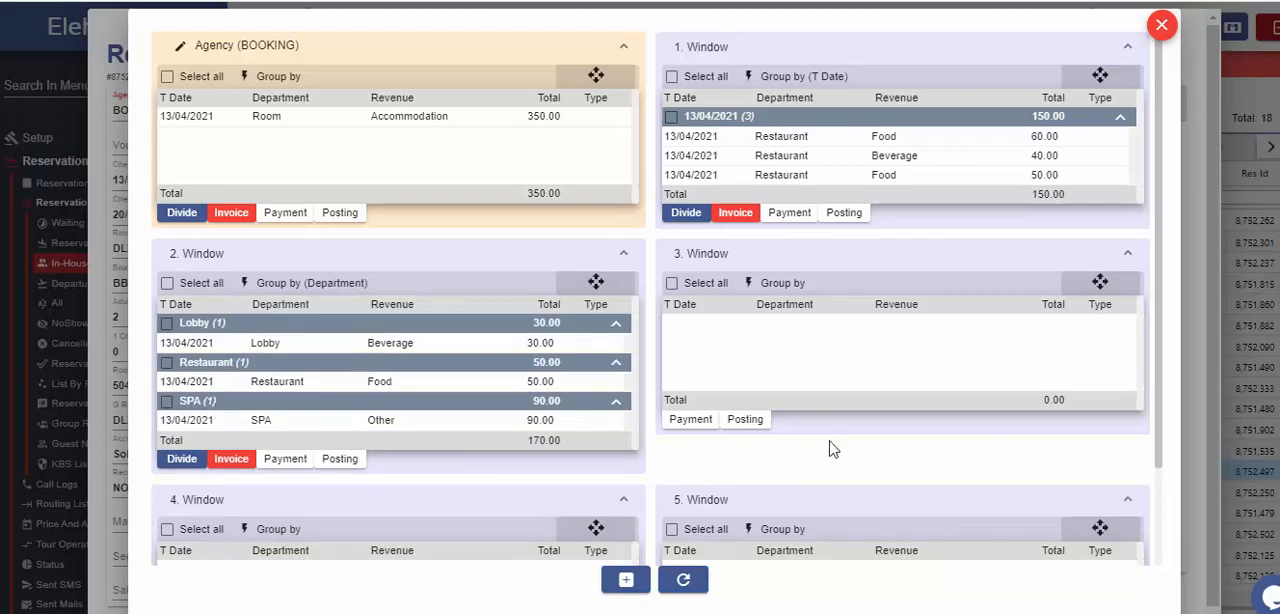